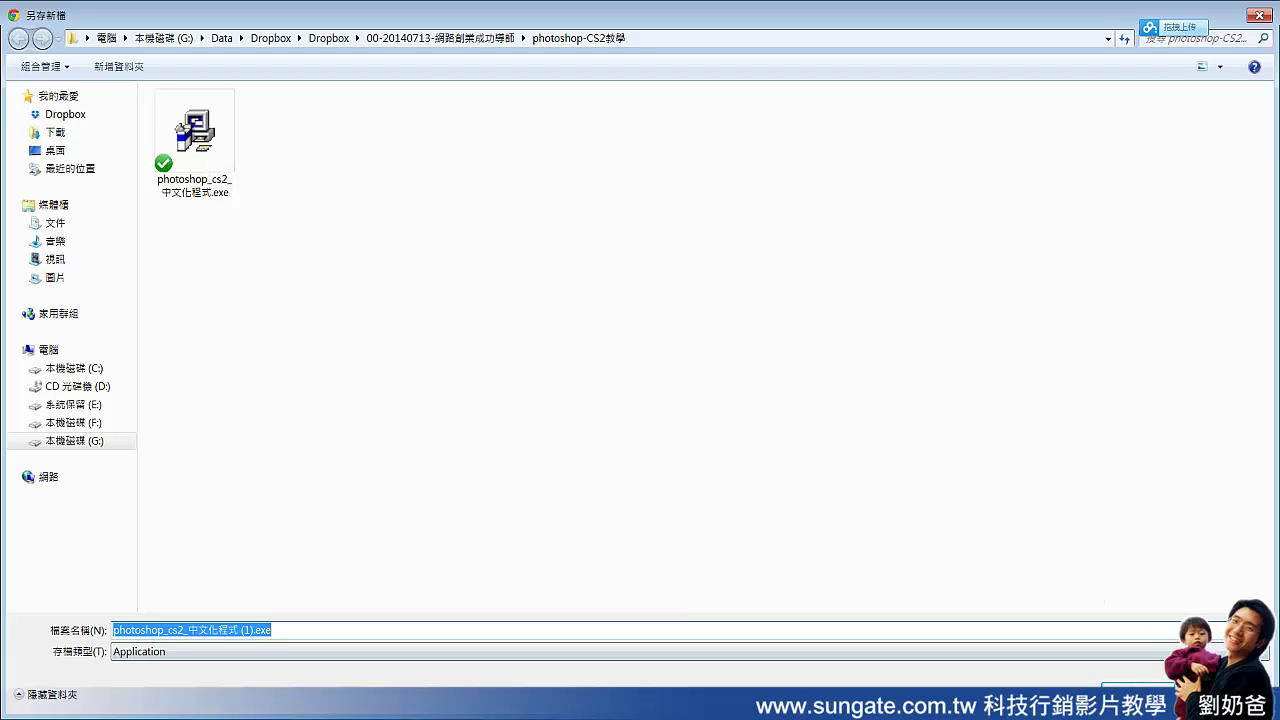
Step: Cancel saving the duplicate photoshop_cs2_中文化程式 (1).exe so the Dropbox download page stays open
key(Return)
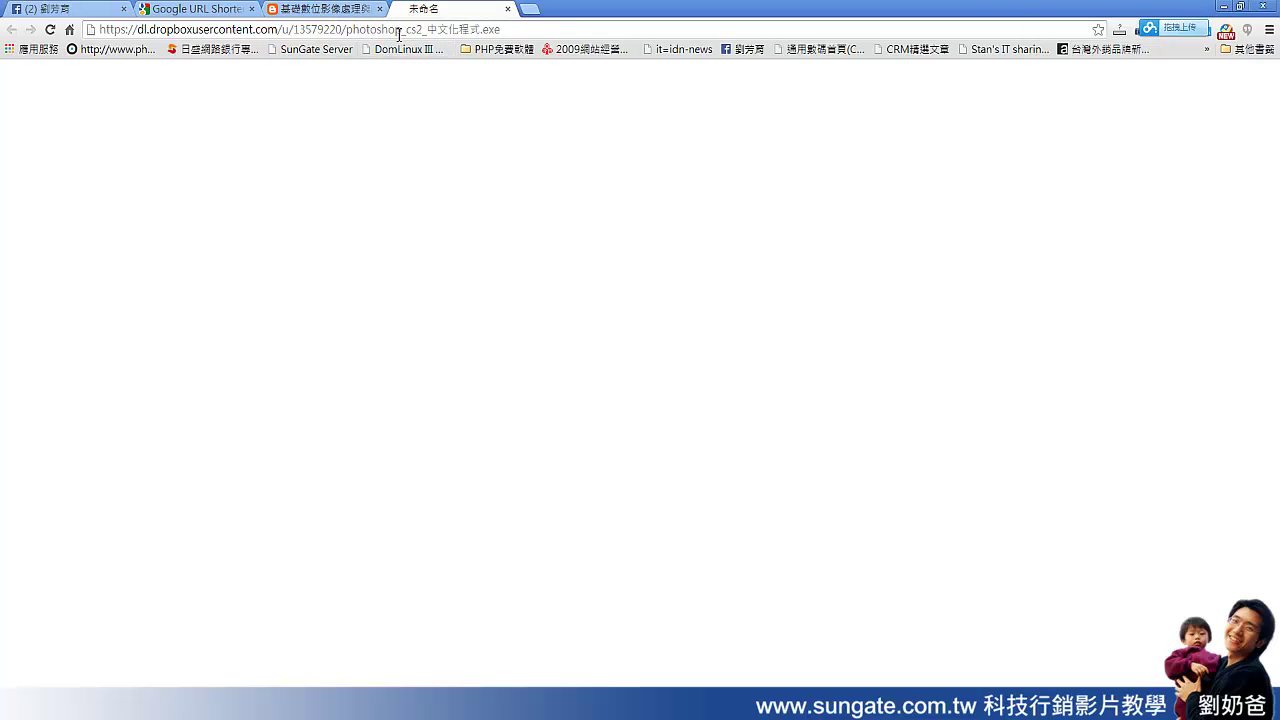
Step: Glance at the free Photoshop CS2 blog post, then return to the goo.gl link list
click(400, 30)
click(368, 10)
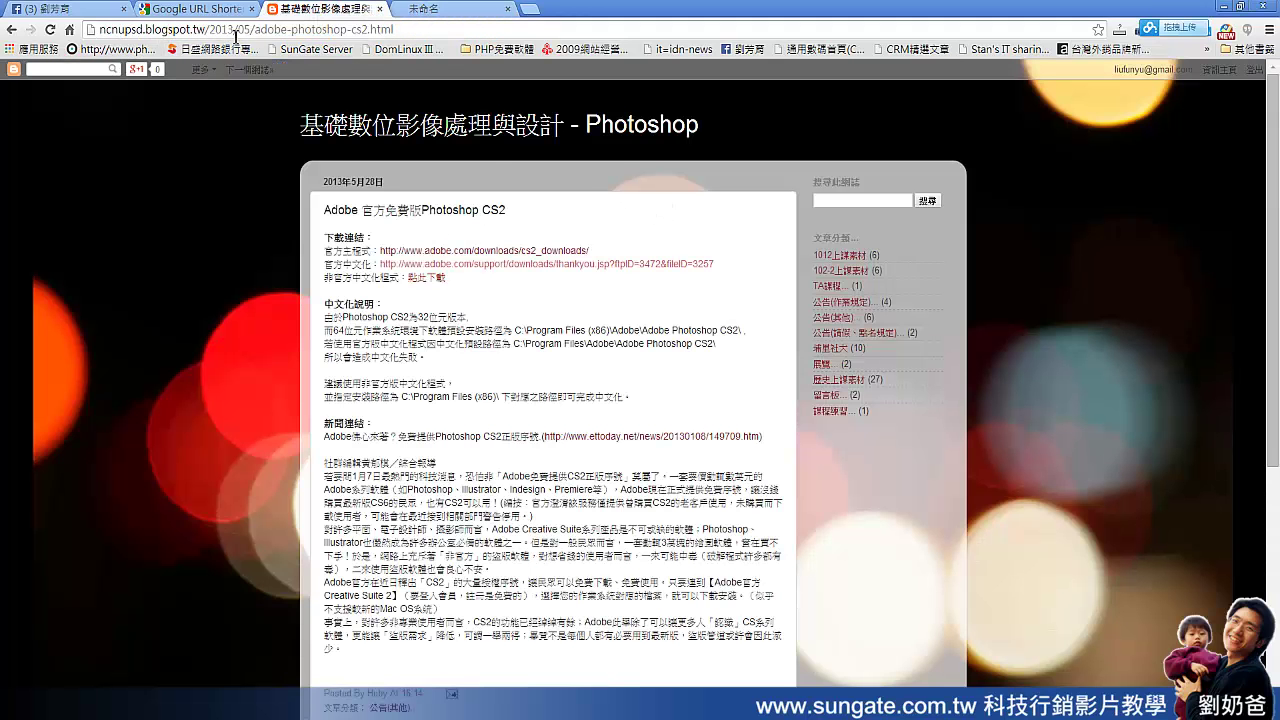
click(197, 10)
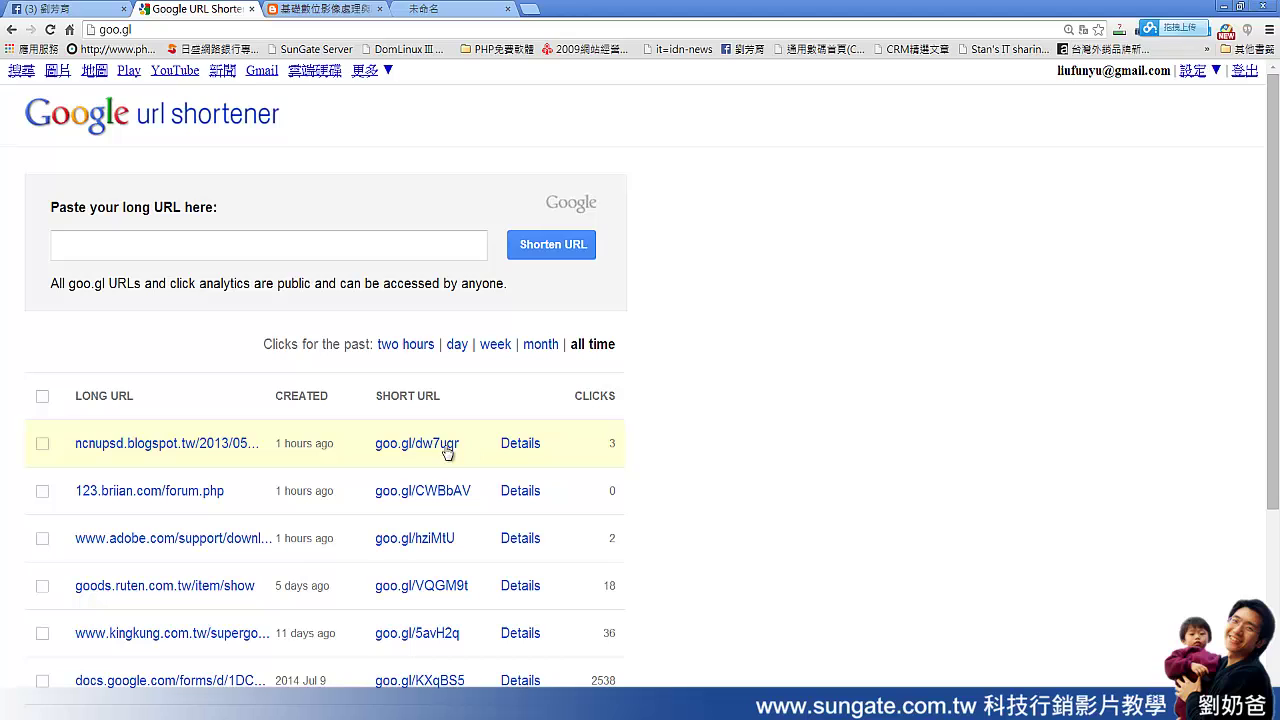
drag(447, 450, 378, 456)
key(ctrl+c)
click(381, 458)
click(157, 32)
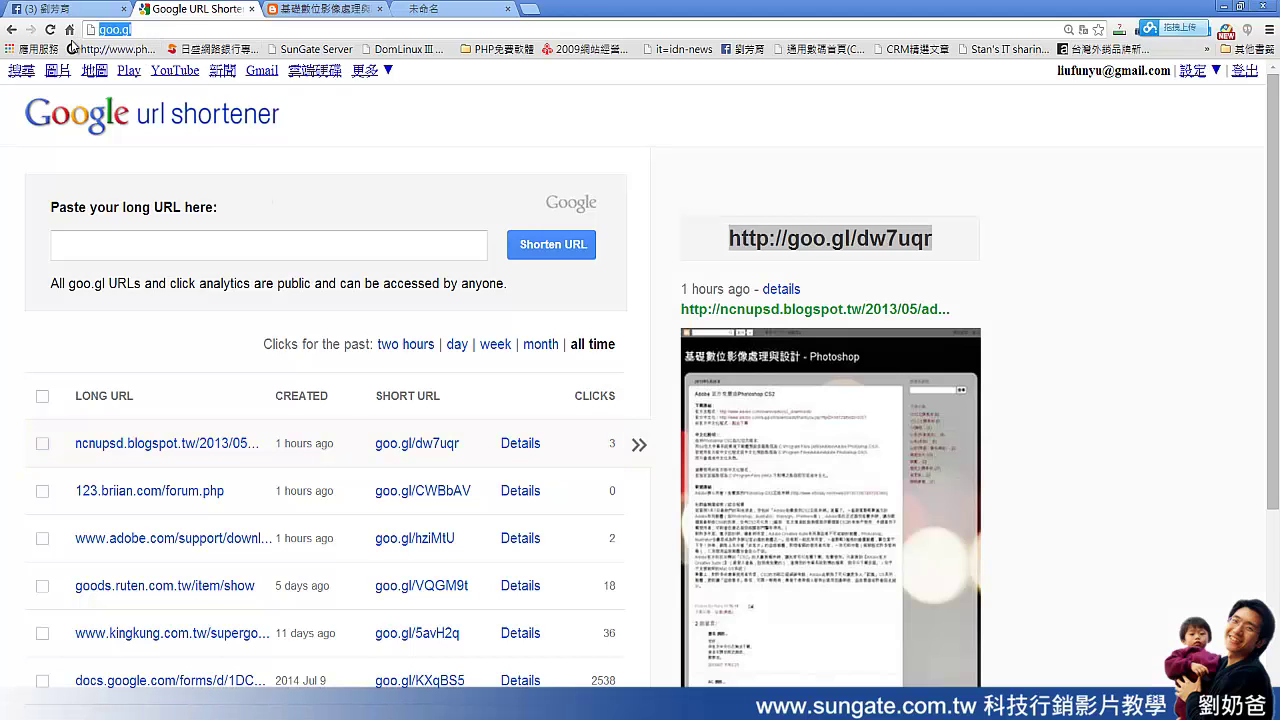
key(ctrl+v)
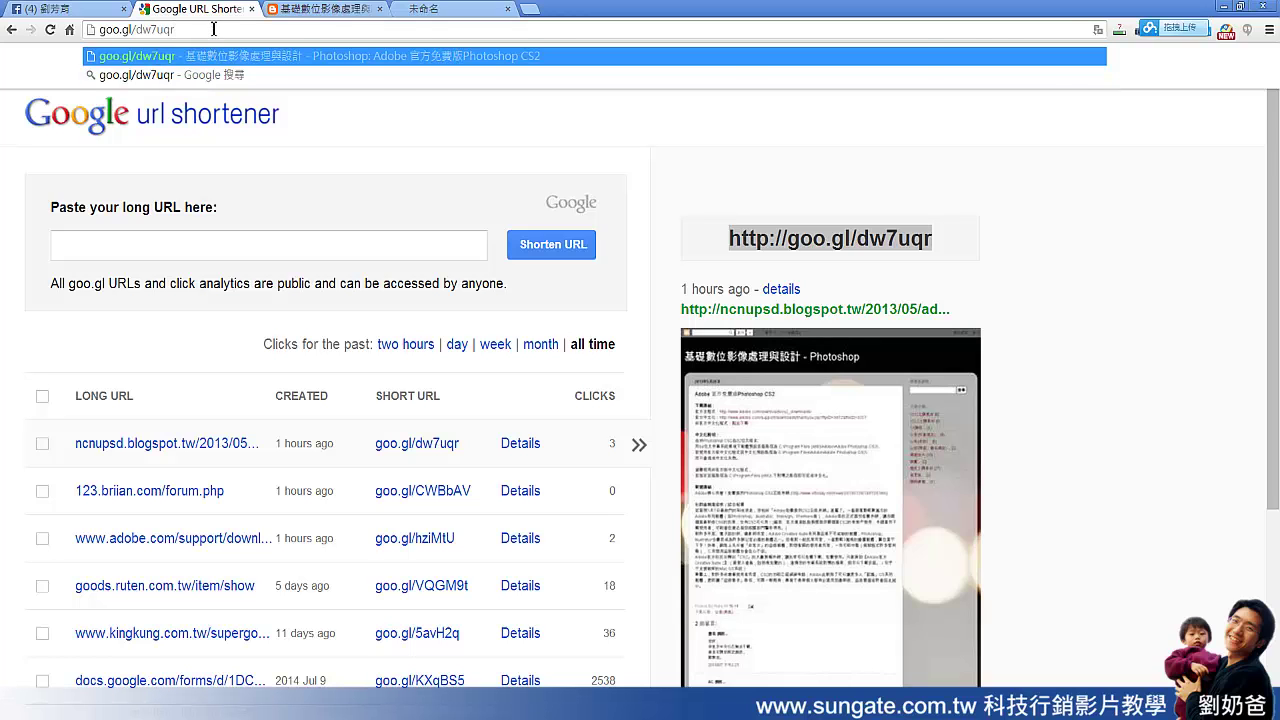
key(Return)
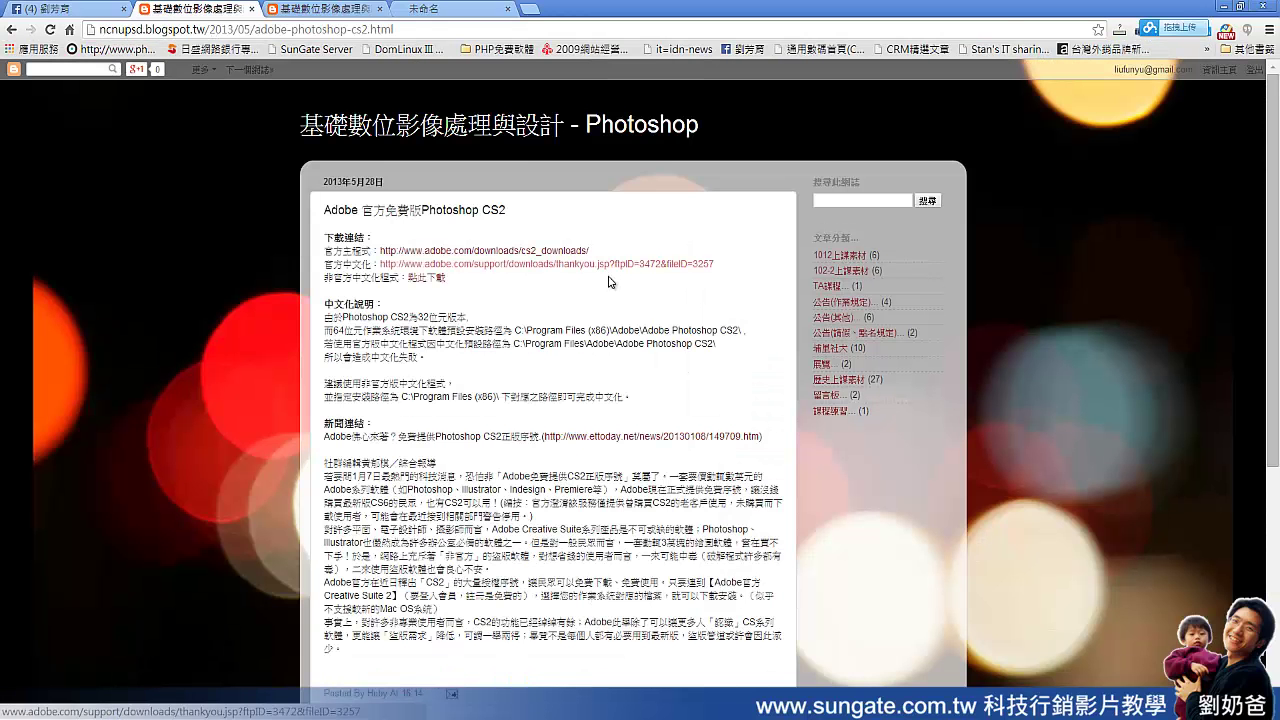
Step: Go back to the URL Shortener list and zoom in two steps to see 4 clicks
click(14, 29)
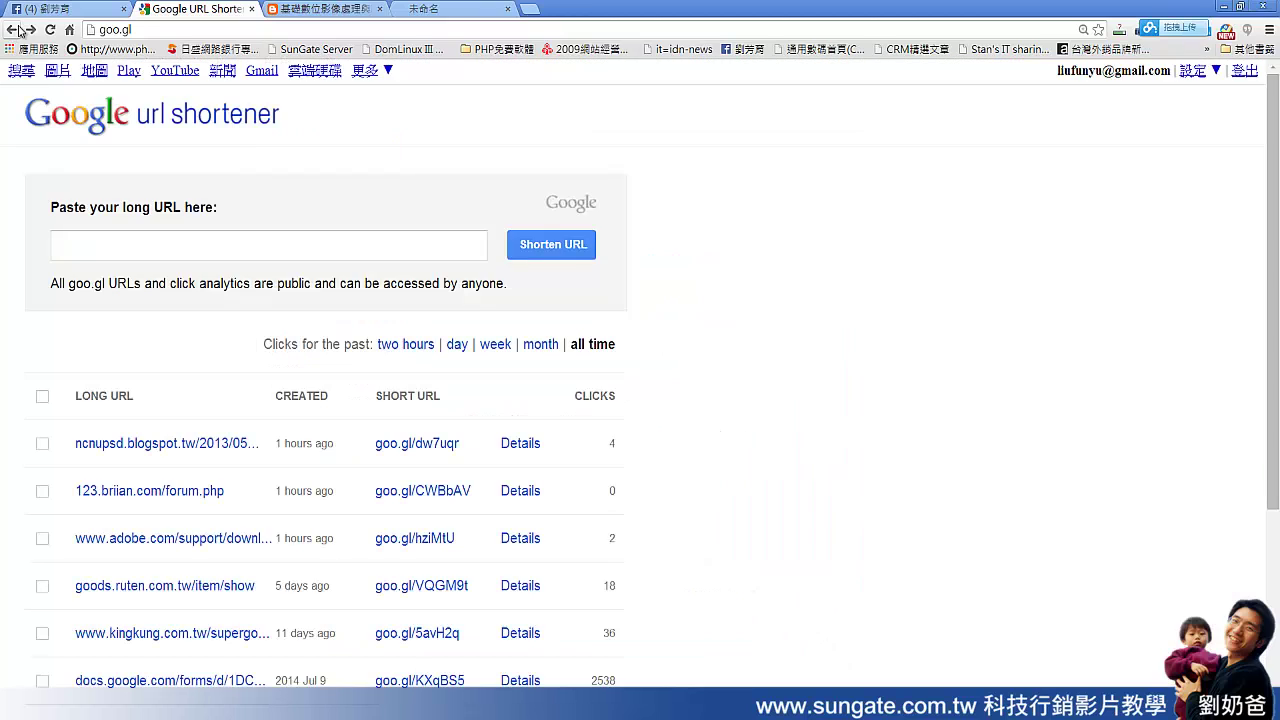
key(ctrl+plus)
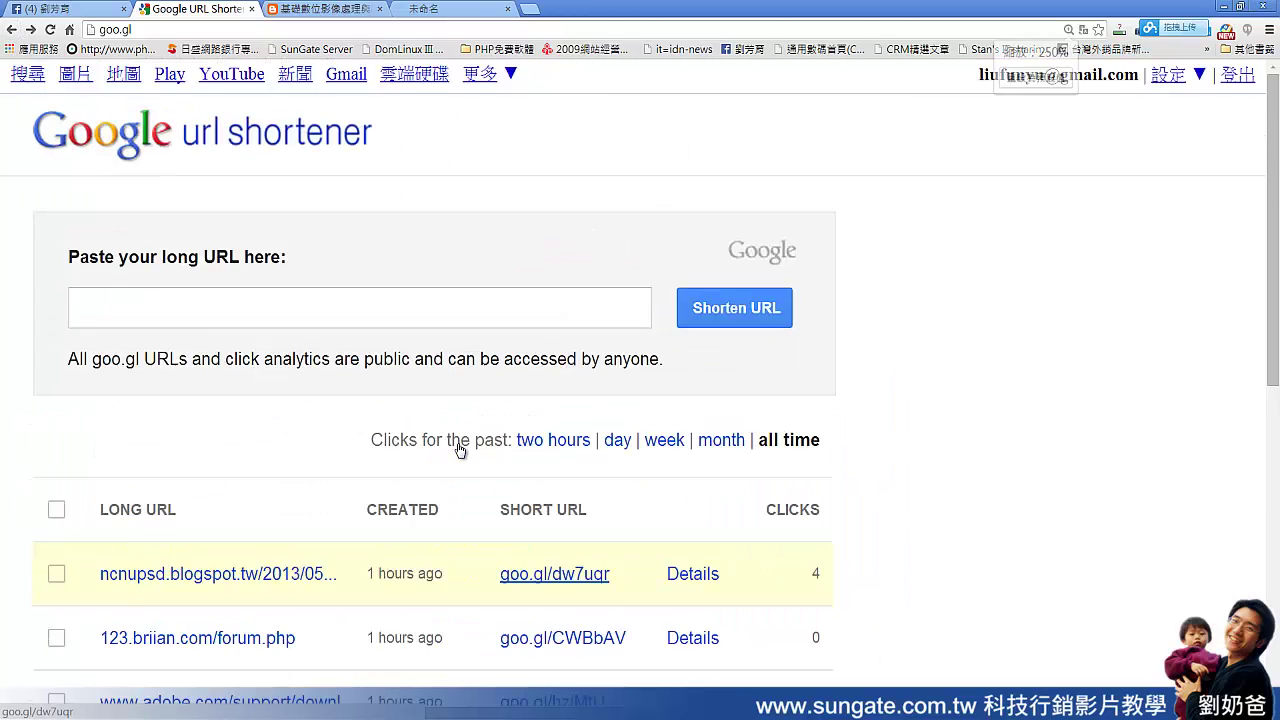
key(ctrl+plus)
scroll(894, 485, down, 1)
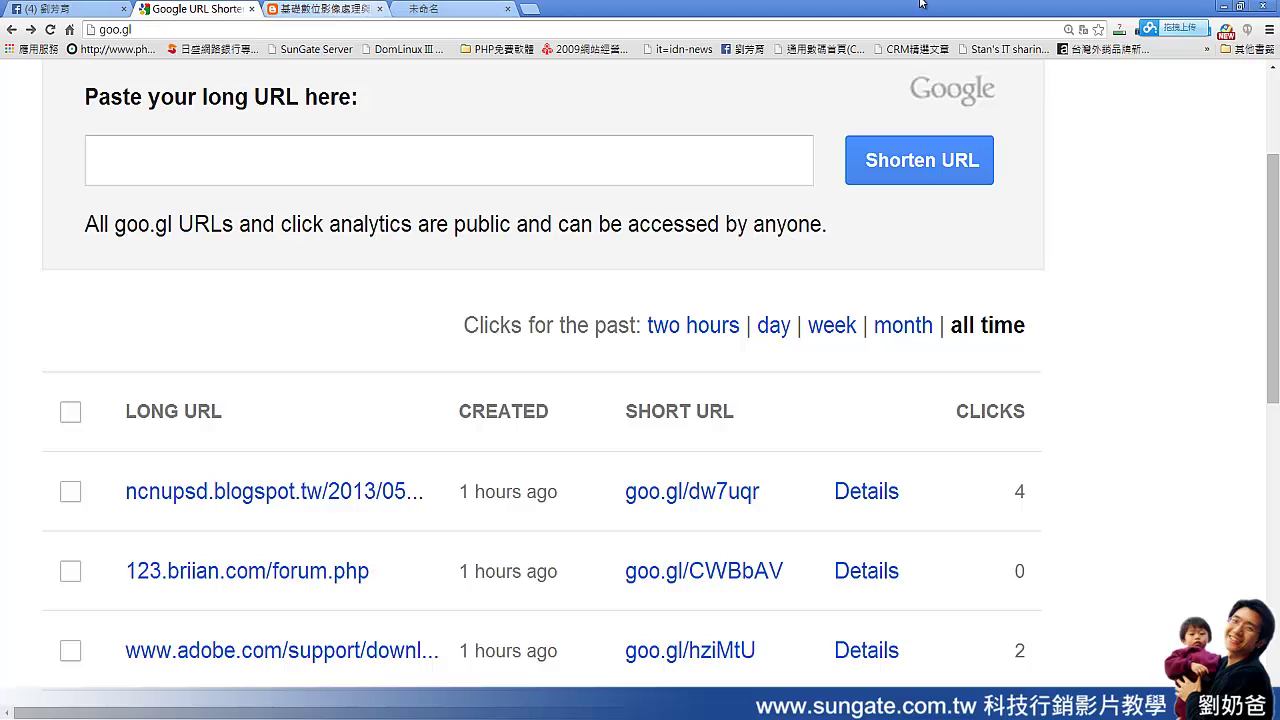
click(103, 702)
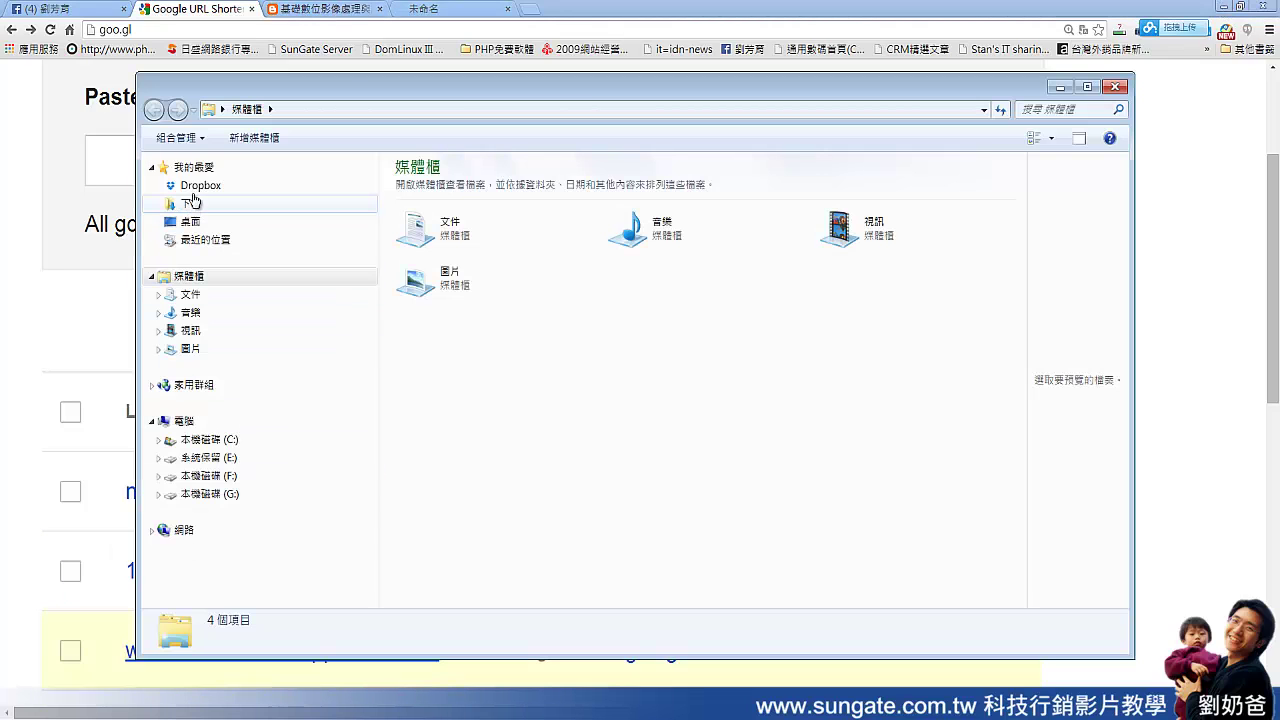
click(197, 186)
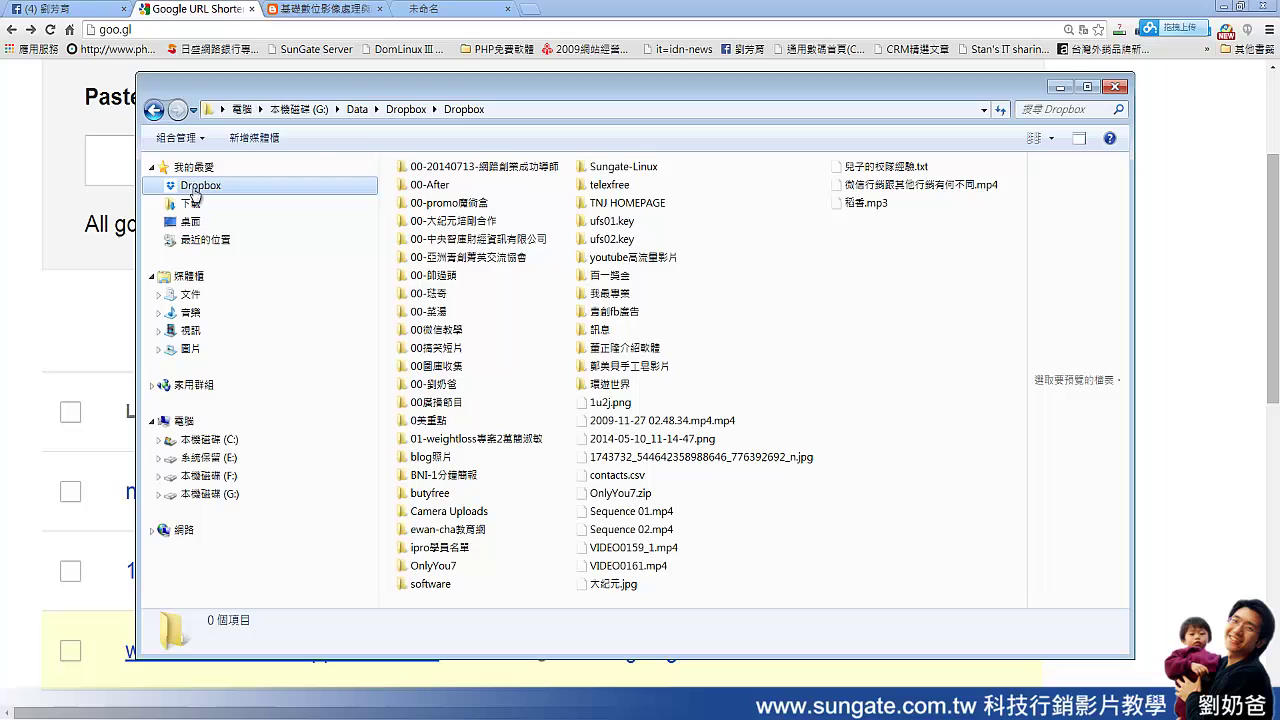
double_click(478, 168)
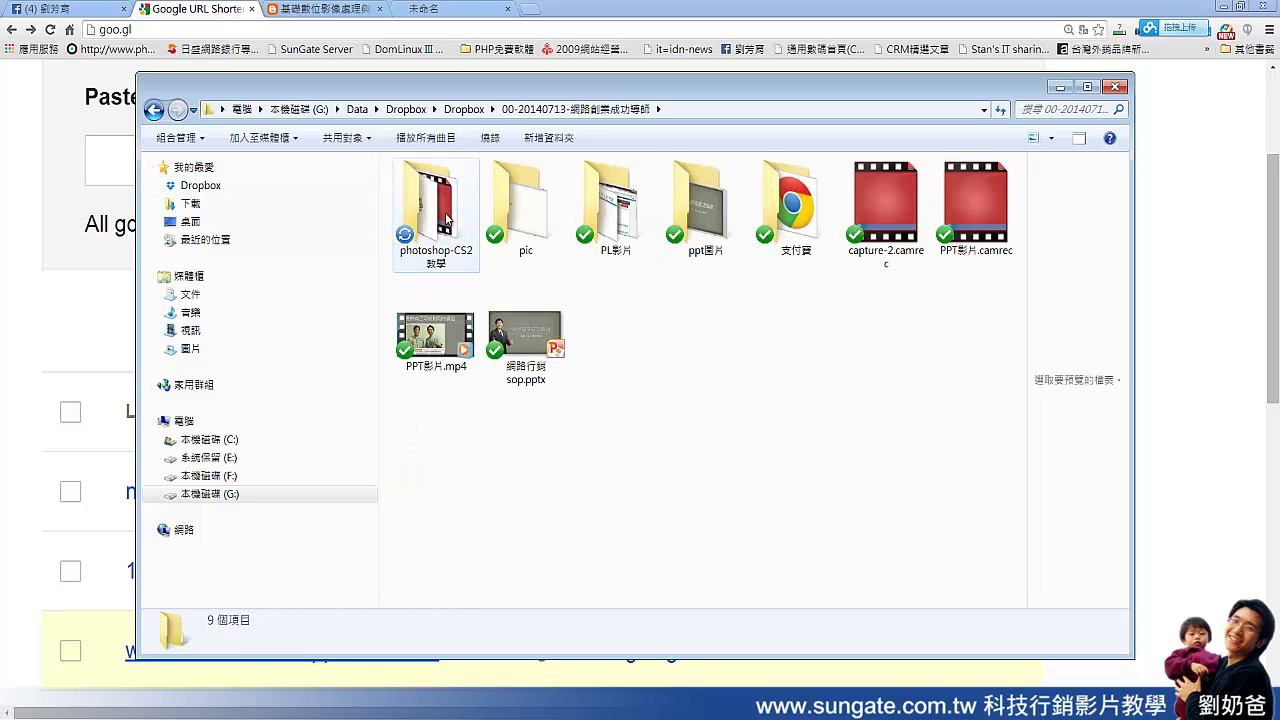
double_click(446, 218)
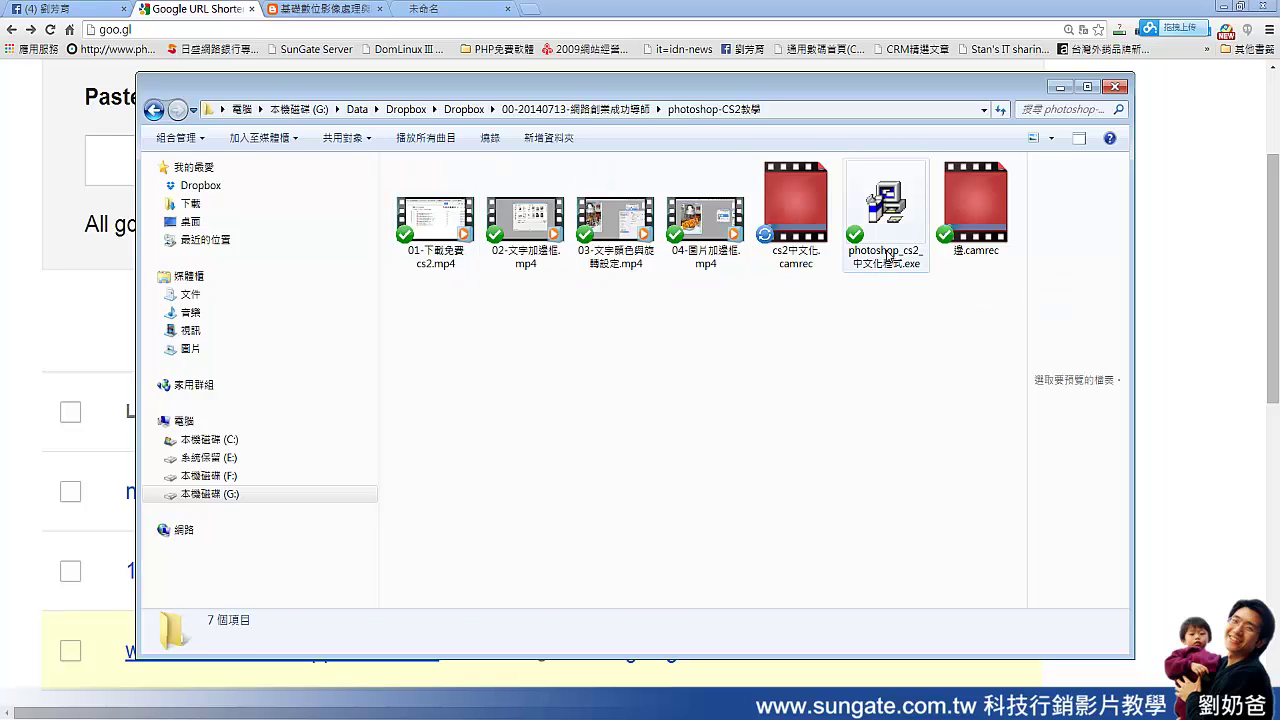
double_click(887, 257)
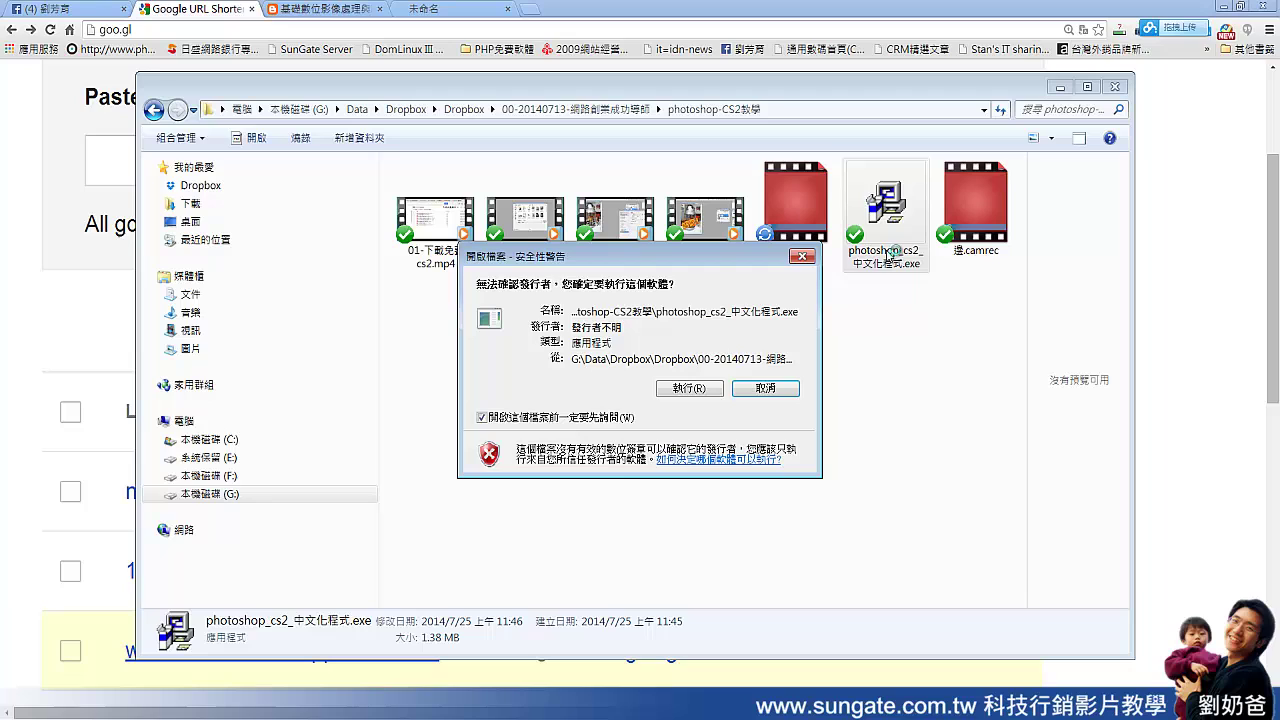
click(690, 388)
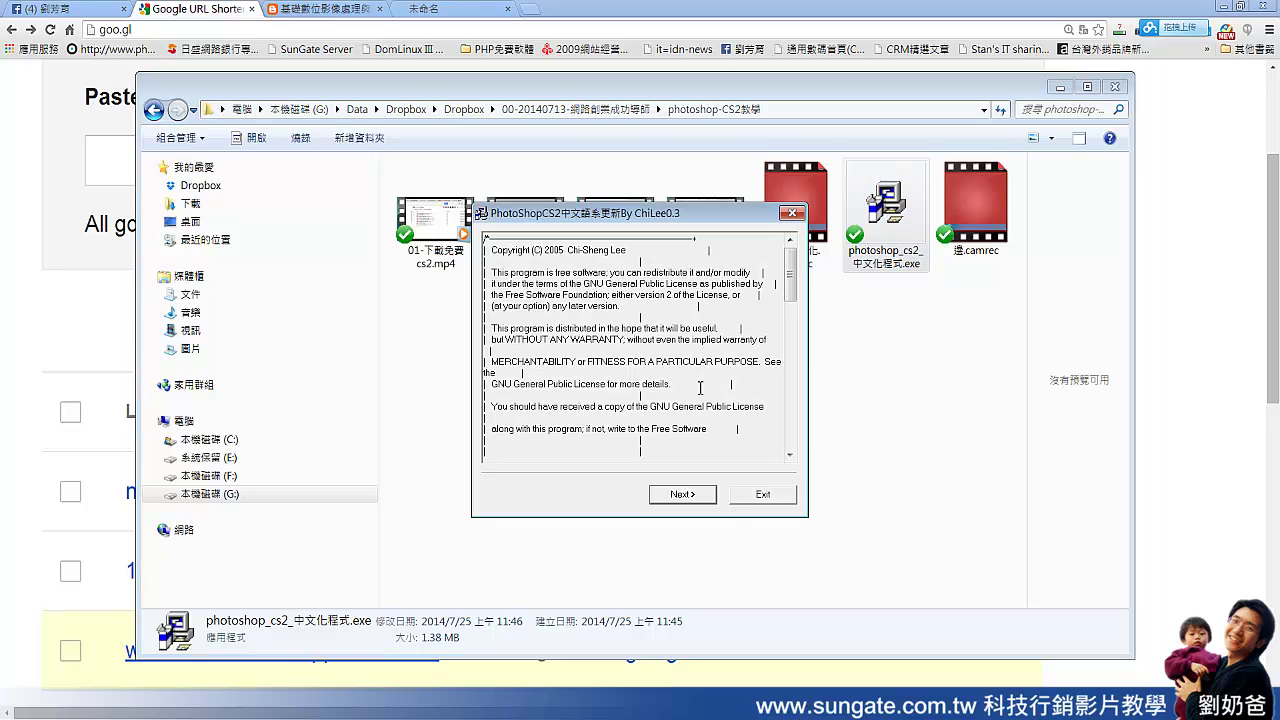
Step: Accept the license and move on from the default destination path
click(702, 503)
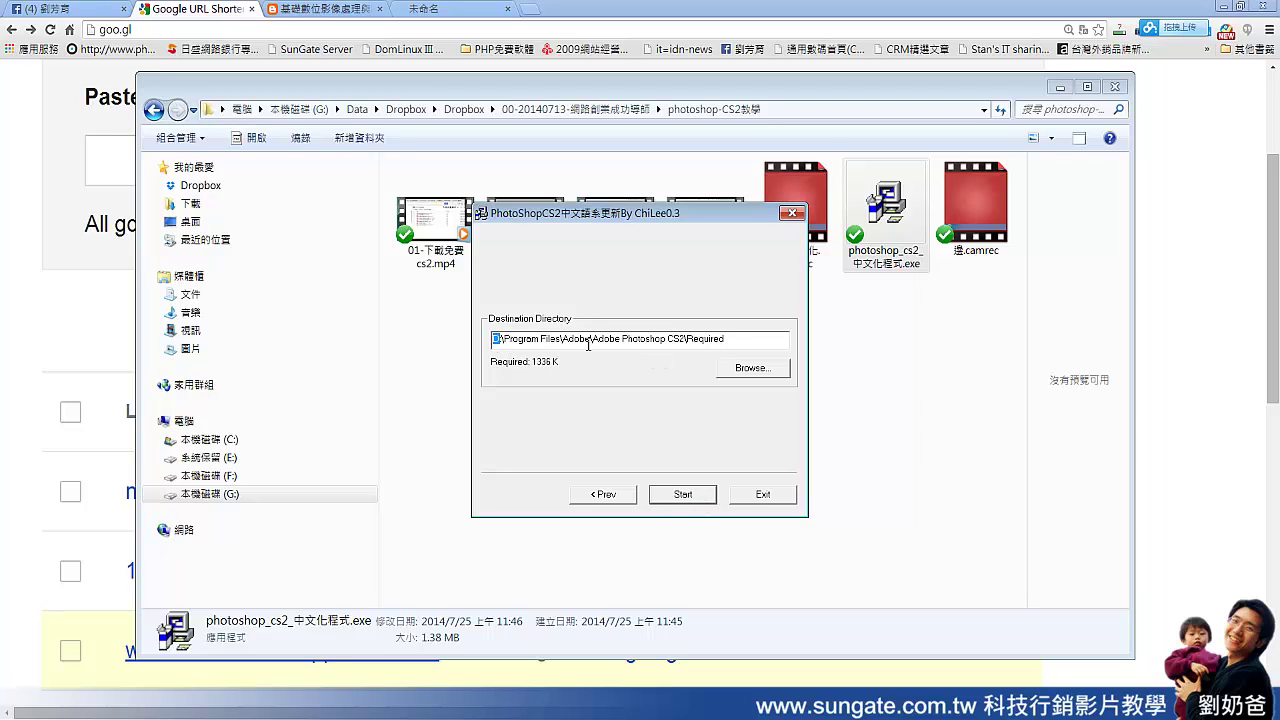
drag(720, 343, 433, 342)
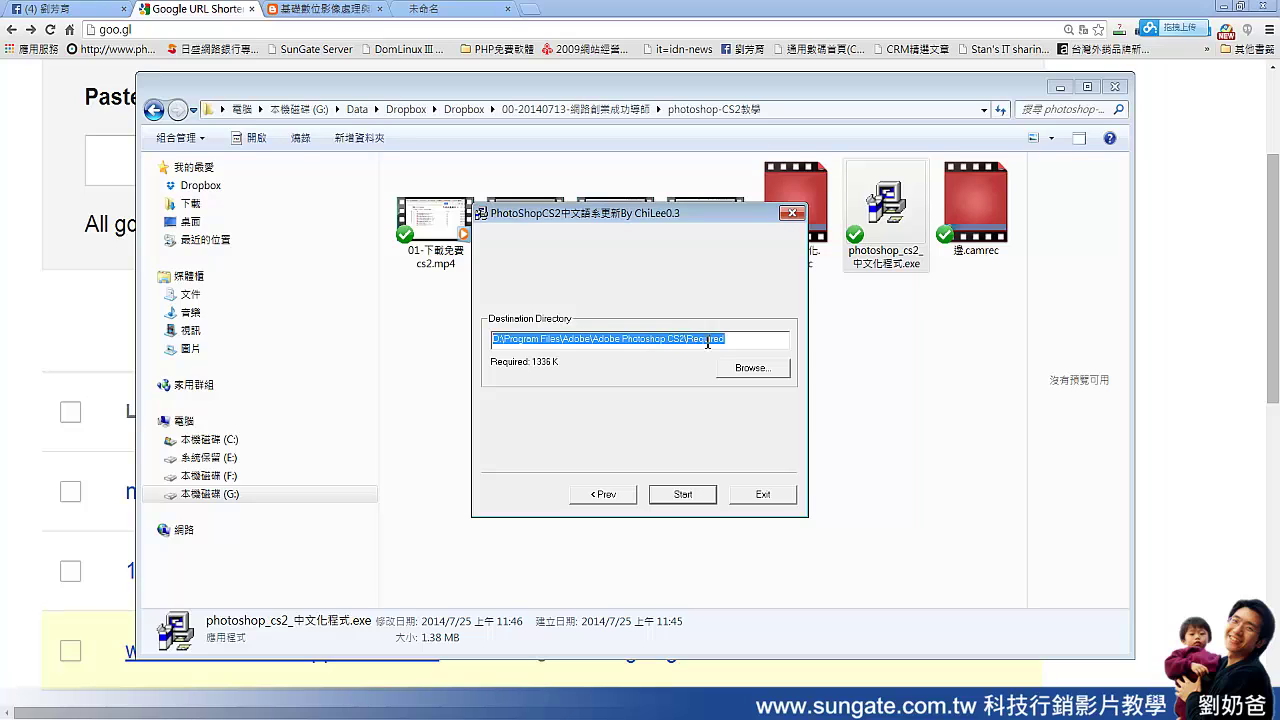
click(770, 369)
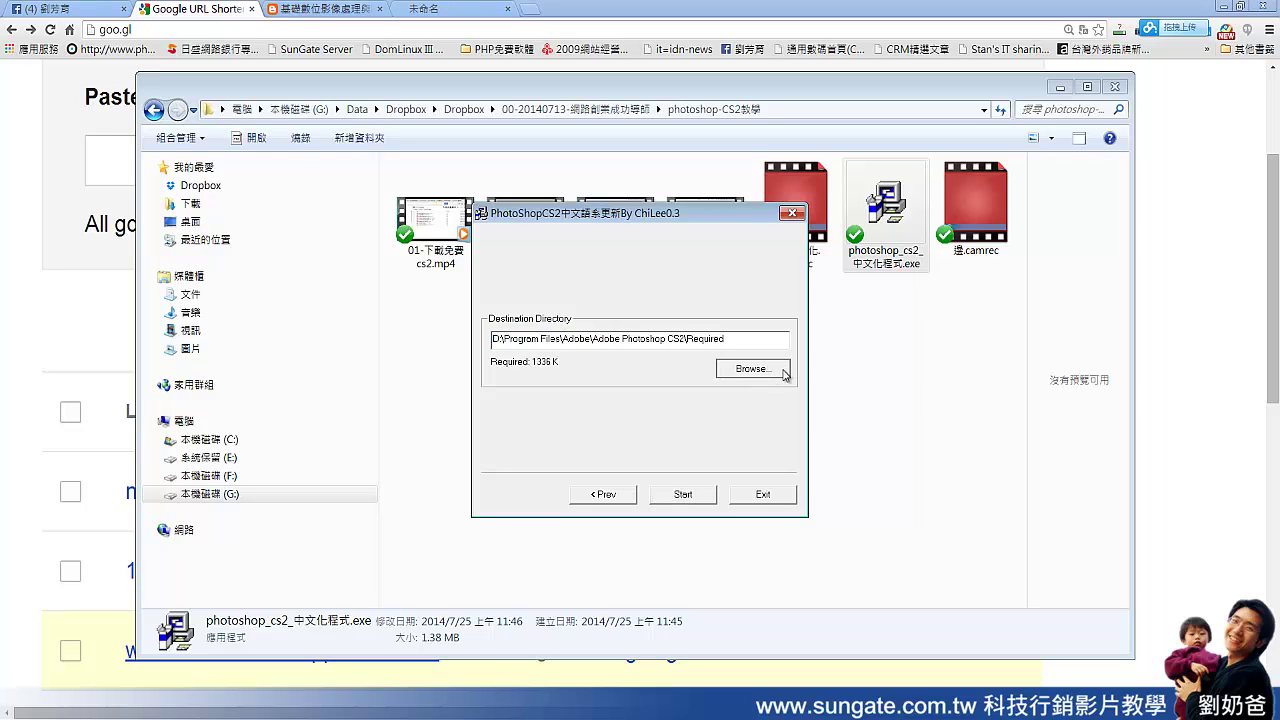
Step: Browse to C: › Program Files (x86) › Adobe › Adobe Photoshop CS2 › Required as destination
scroll(758, 375, down, 1)
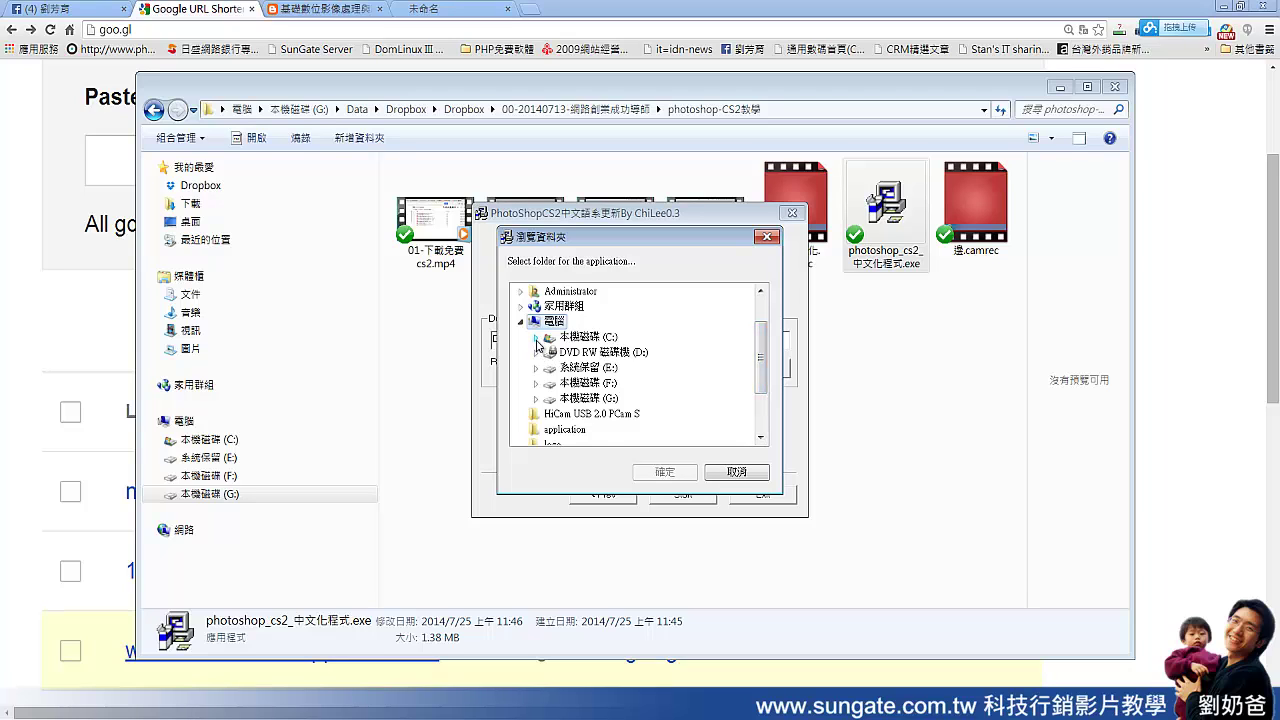
click(536, 339)
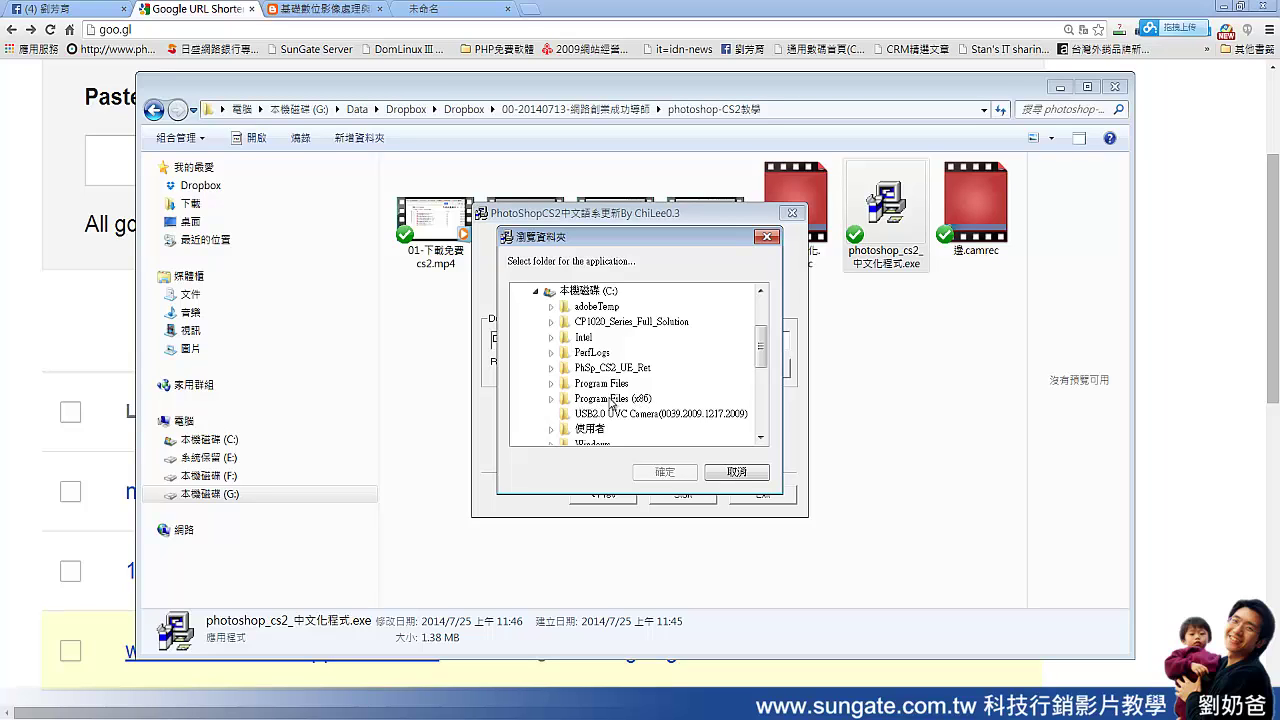
click(553, 400)
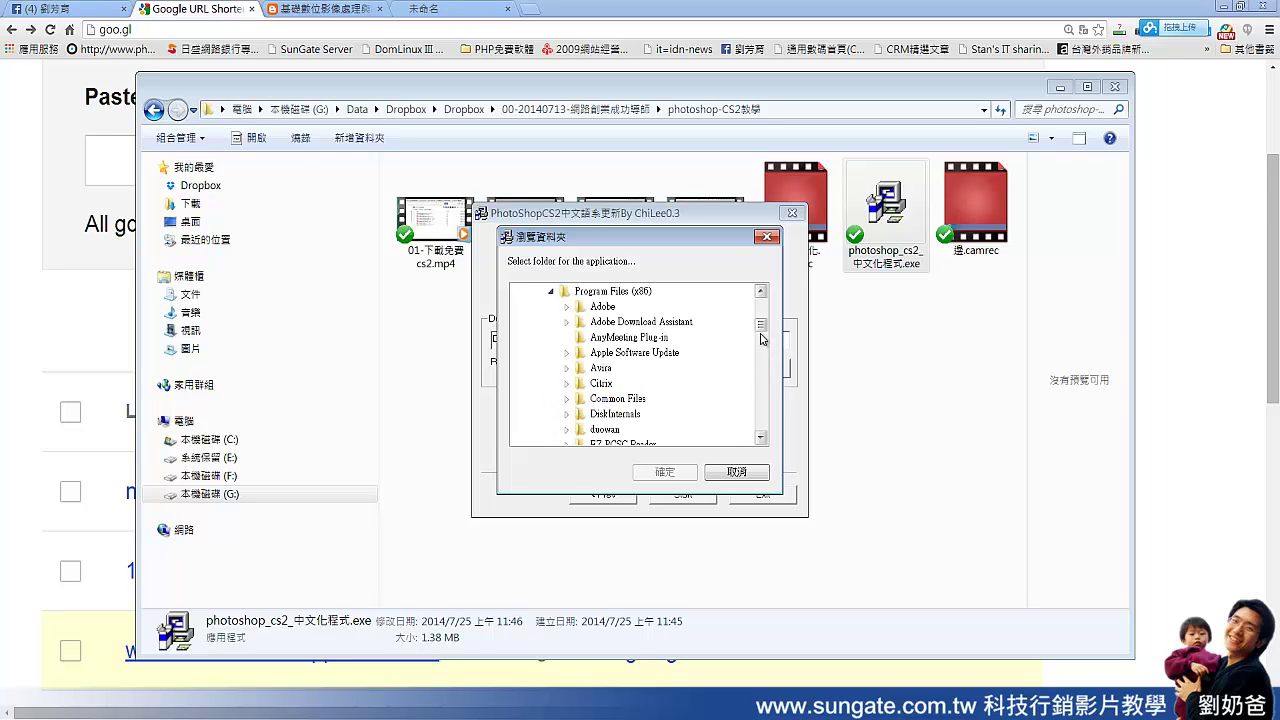
drag(762, 328, 762, 321)
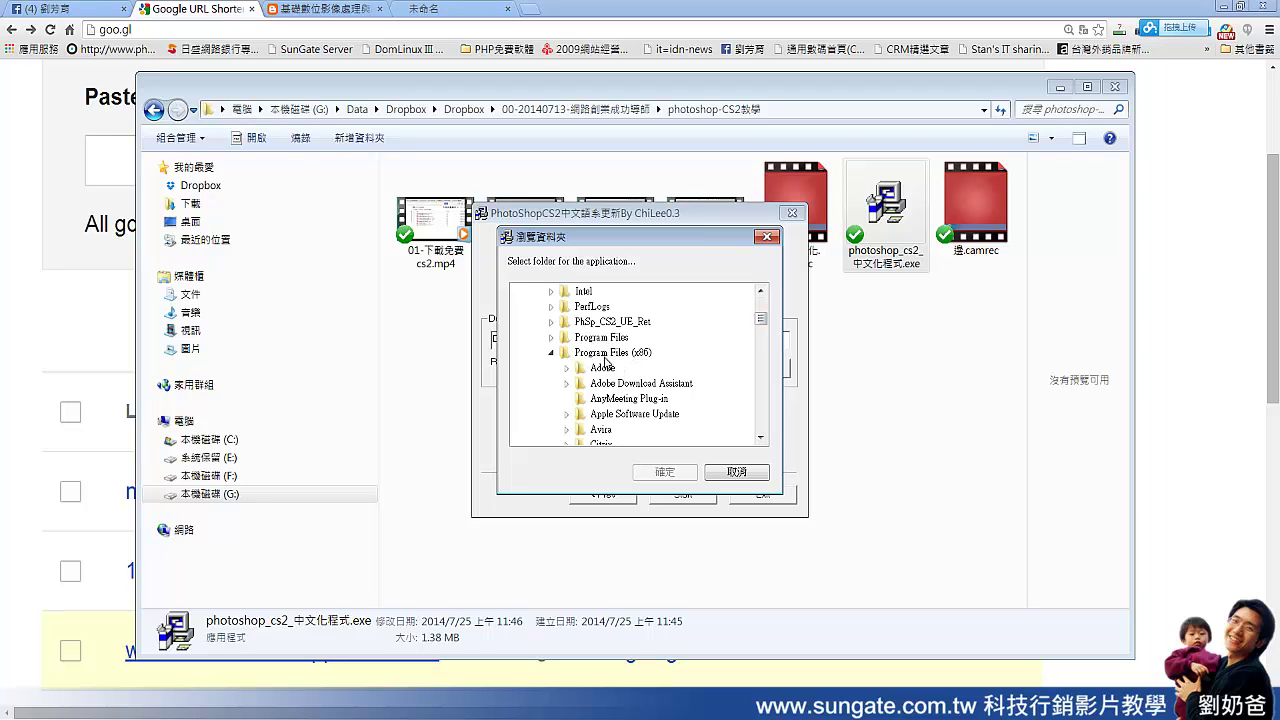
drag(760, 328, 763, 322)
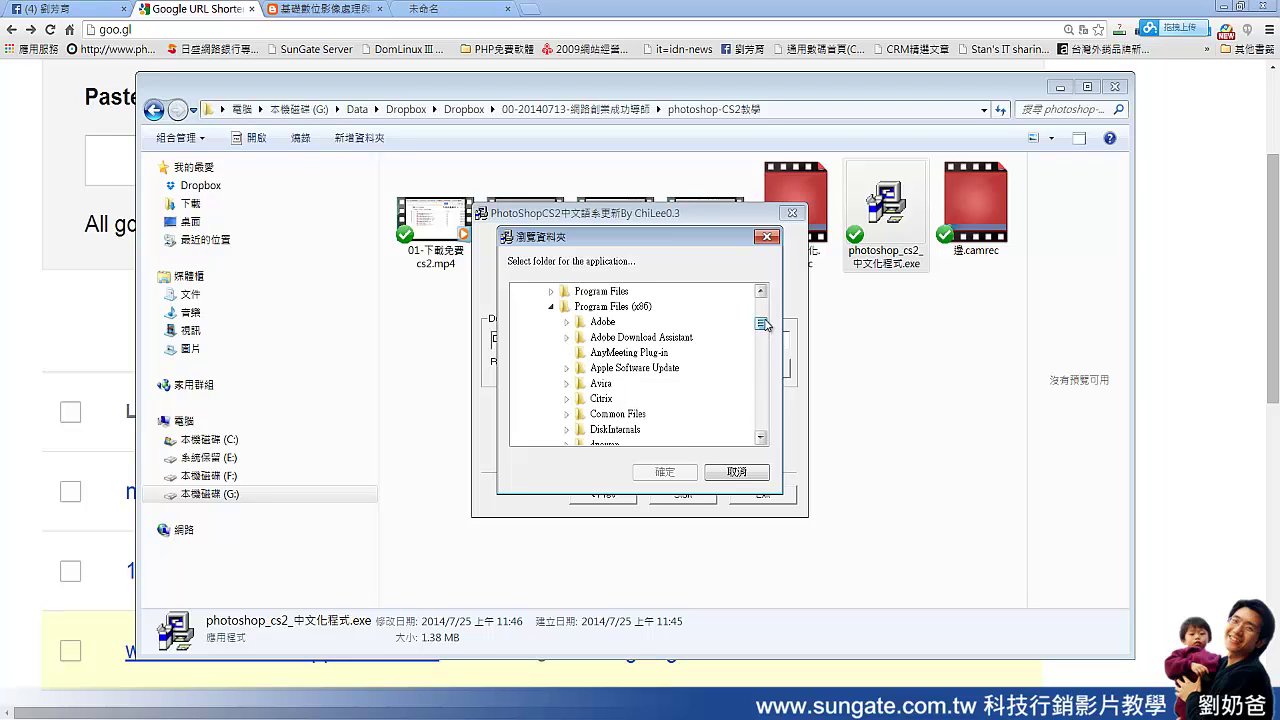
click(567, 324)
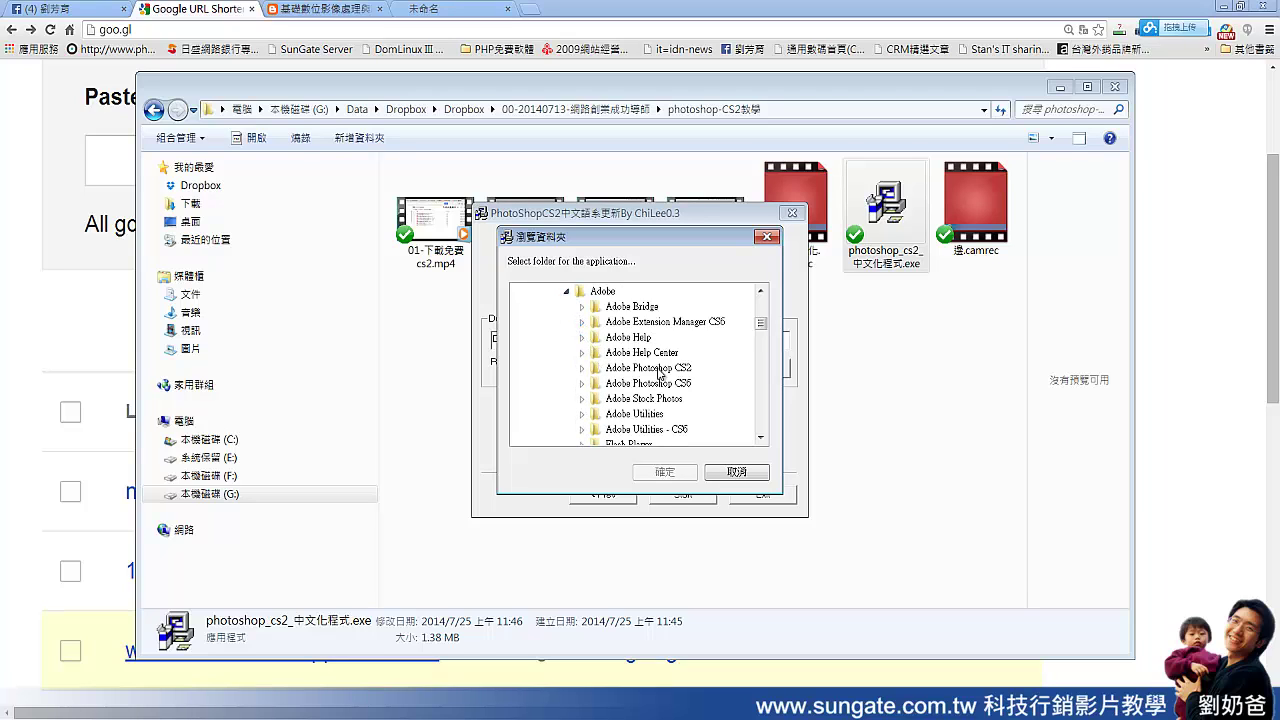
click(584, 370)
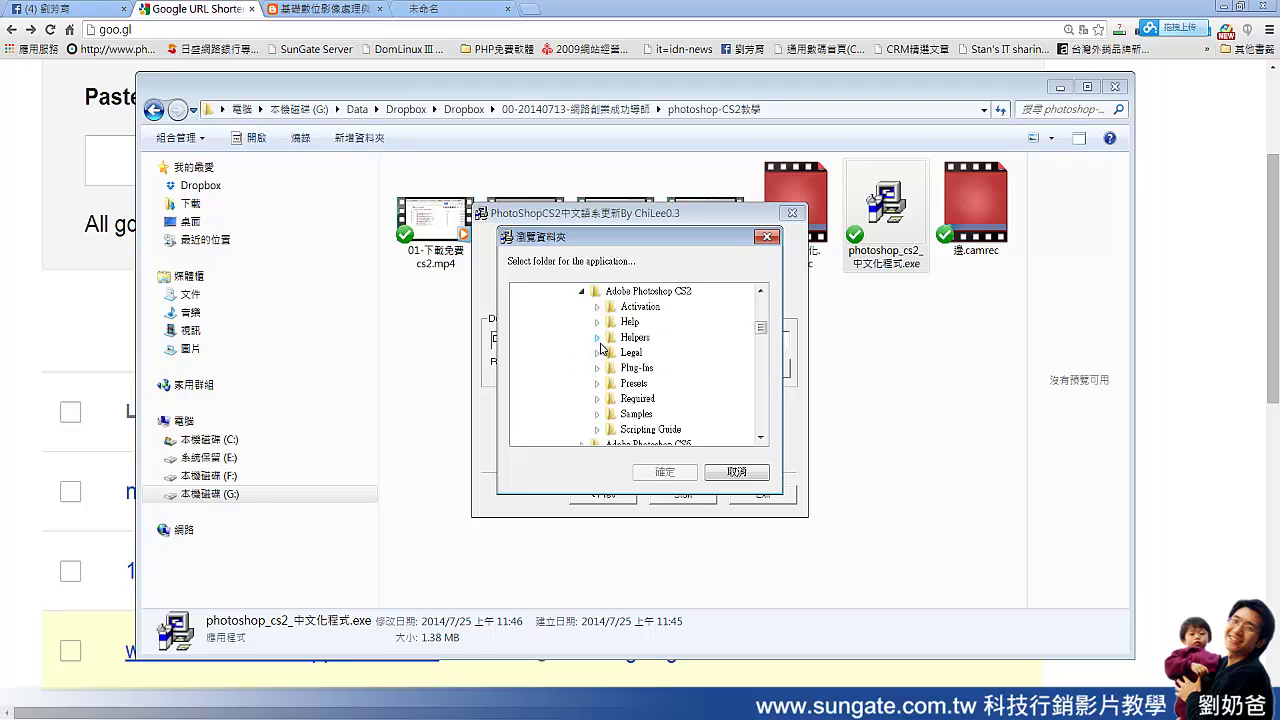
click(627, 399)
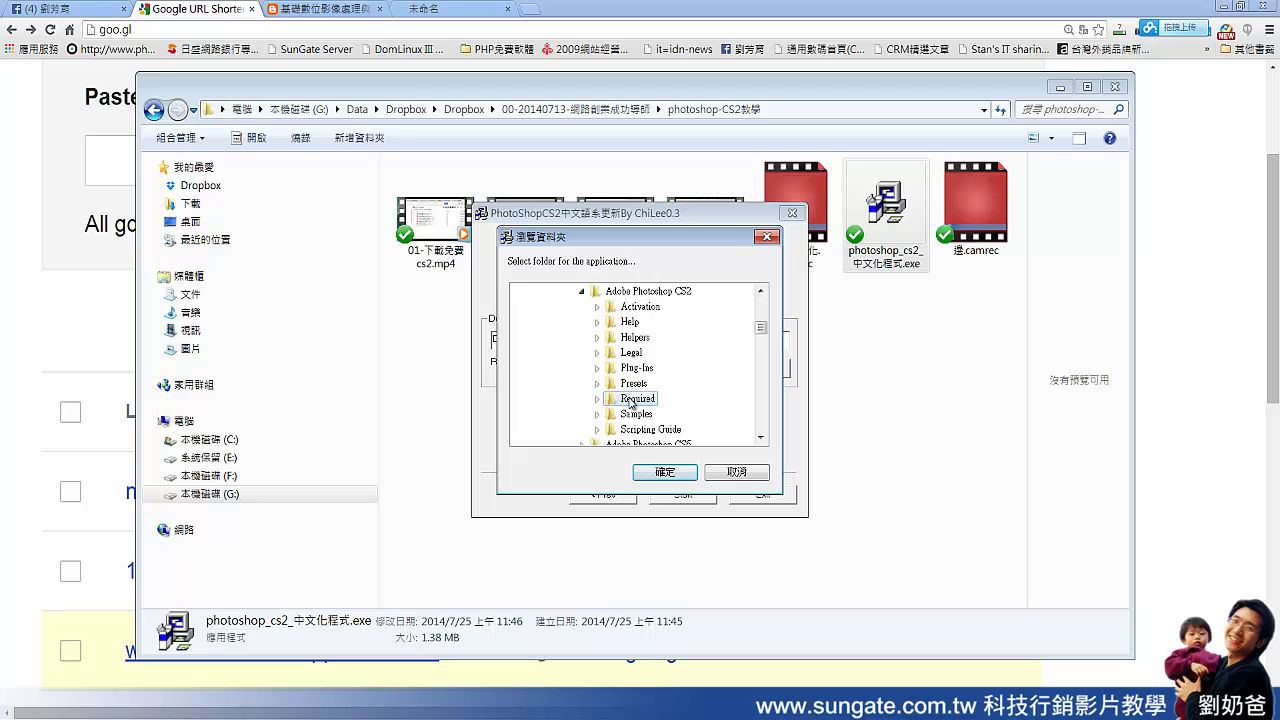
Step: Confirm Required, copy its destination path, and install the Chinese patch through to completion
click(677, 474)
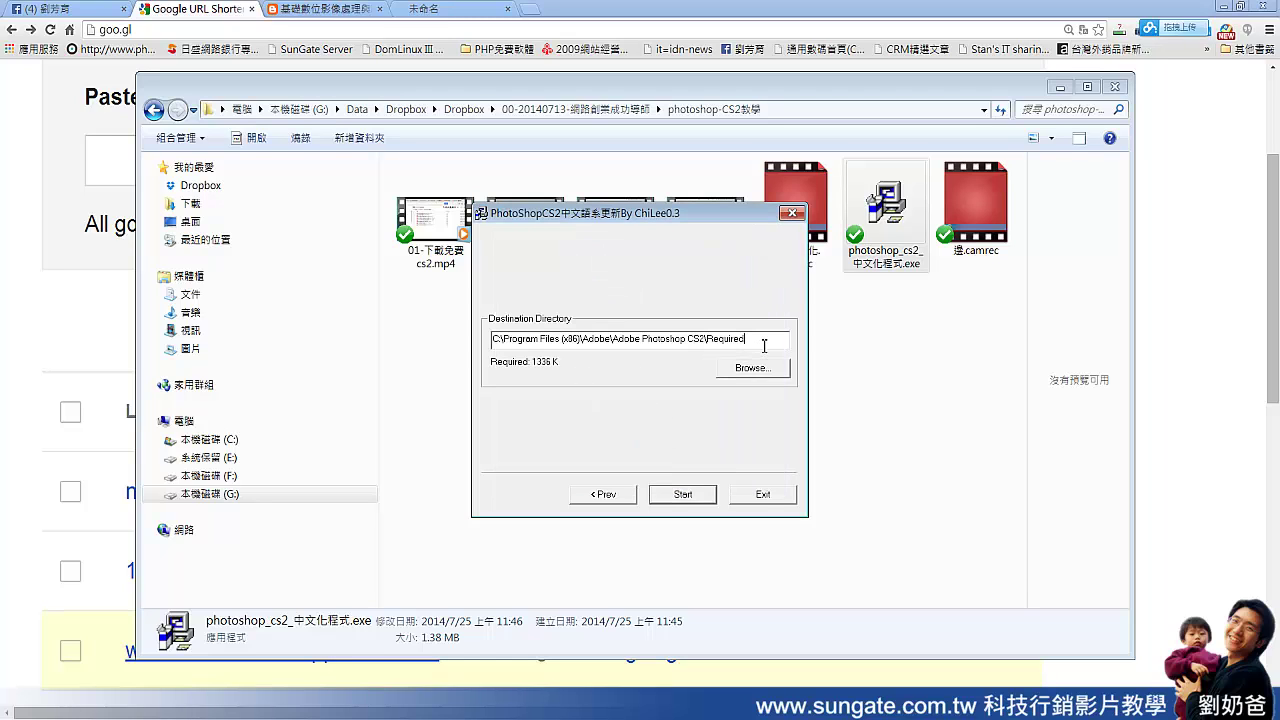
drag(762, 346, 459, 350)
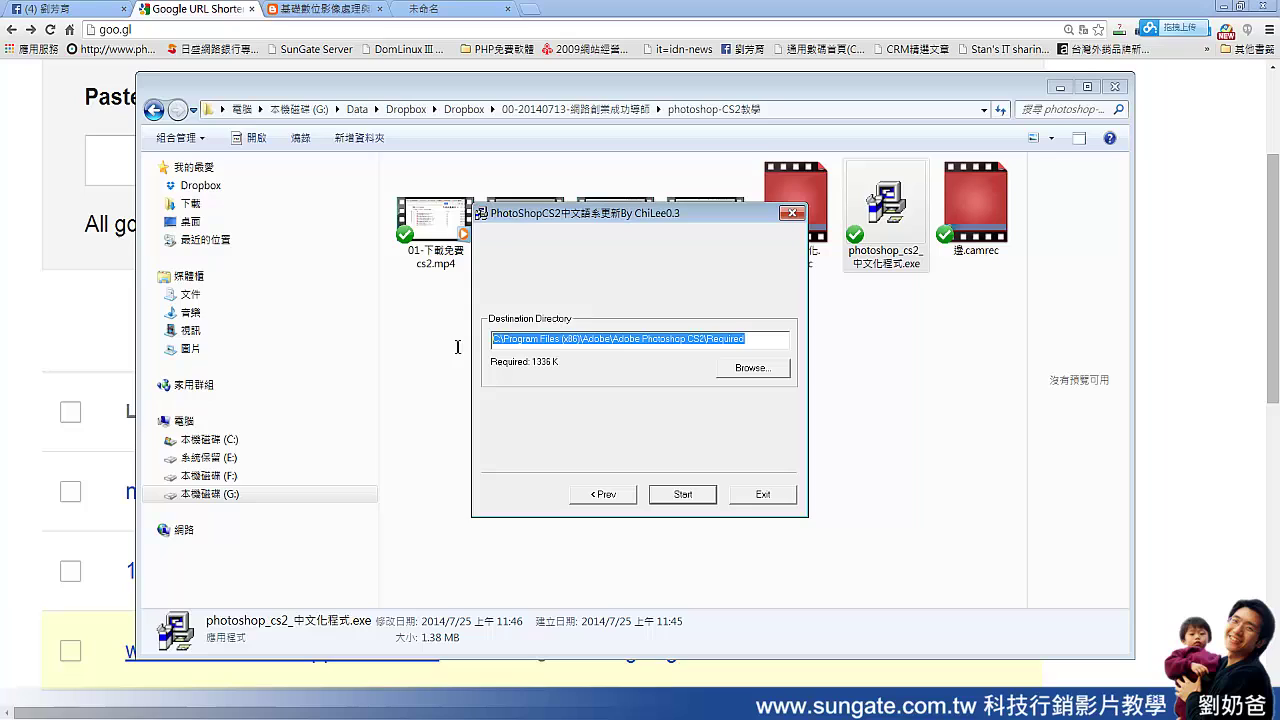
right_click(562, 342)
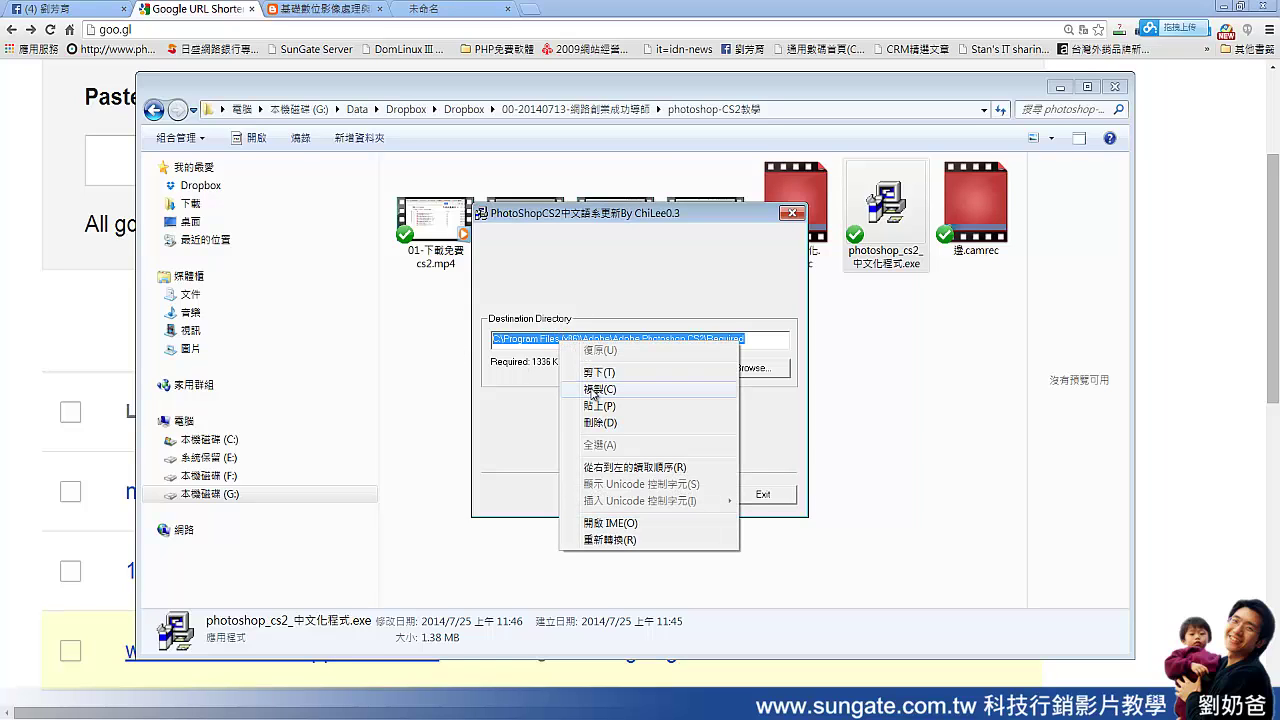
click(598, 390)
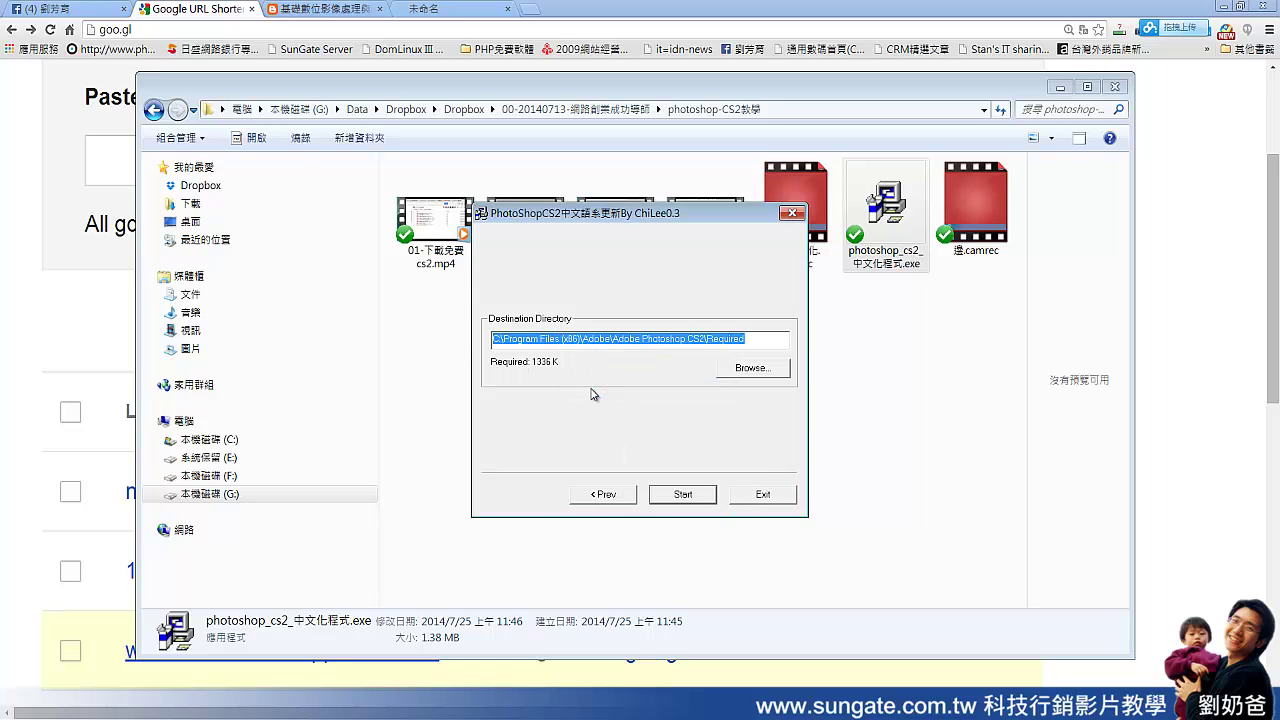
click(690, 496)
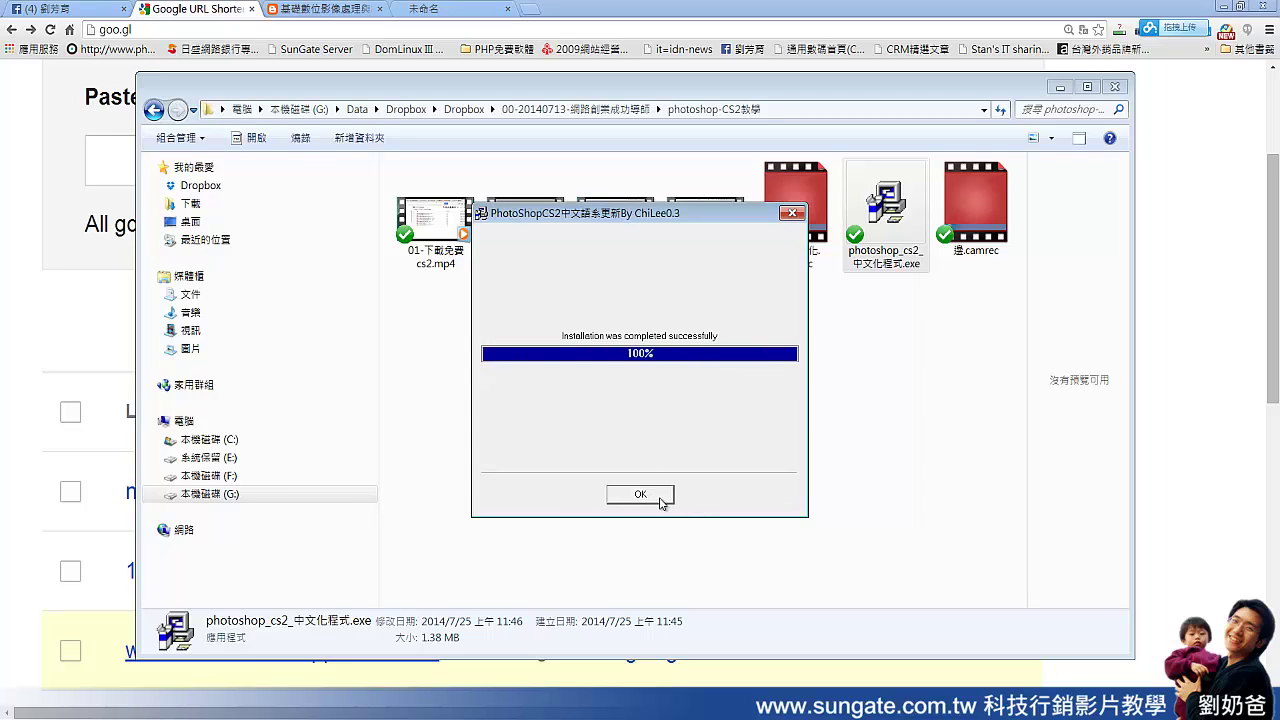
click(640, 494)
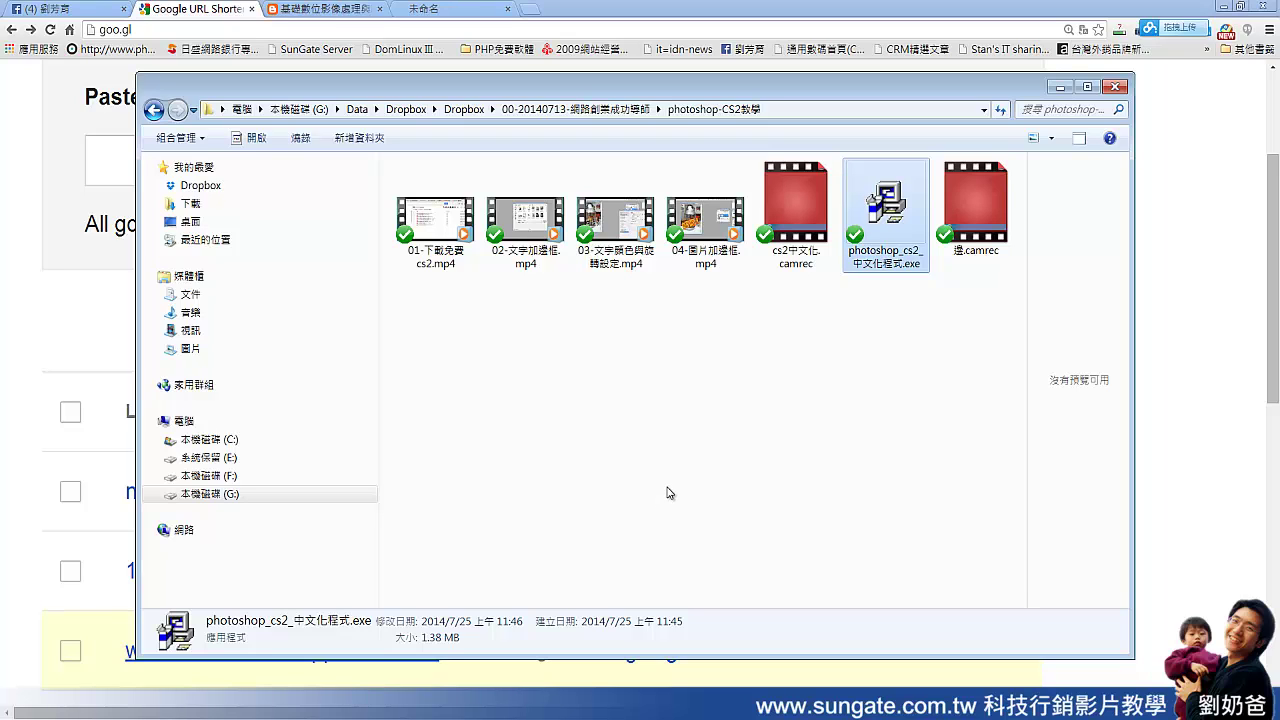
Step: Paste the copied Required folder path into the Start menu search box and open it
click(30, 706)
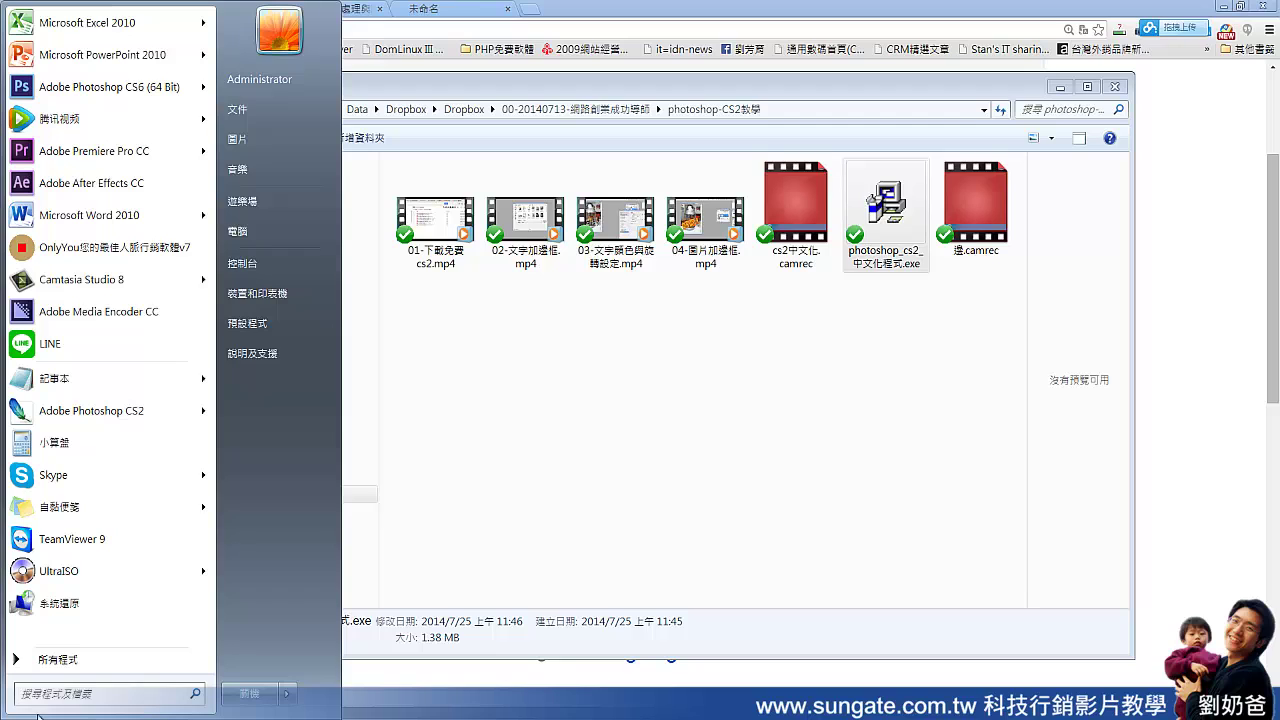
right_click(100, 703)
click(128, 648)
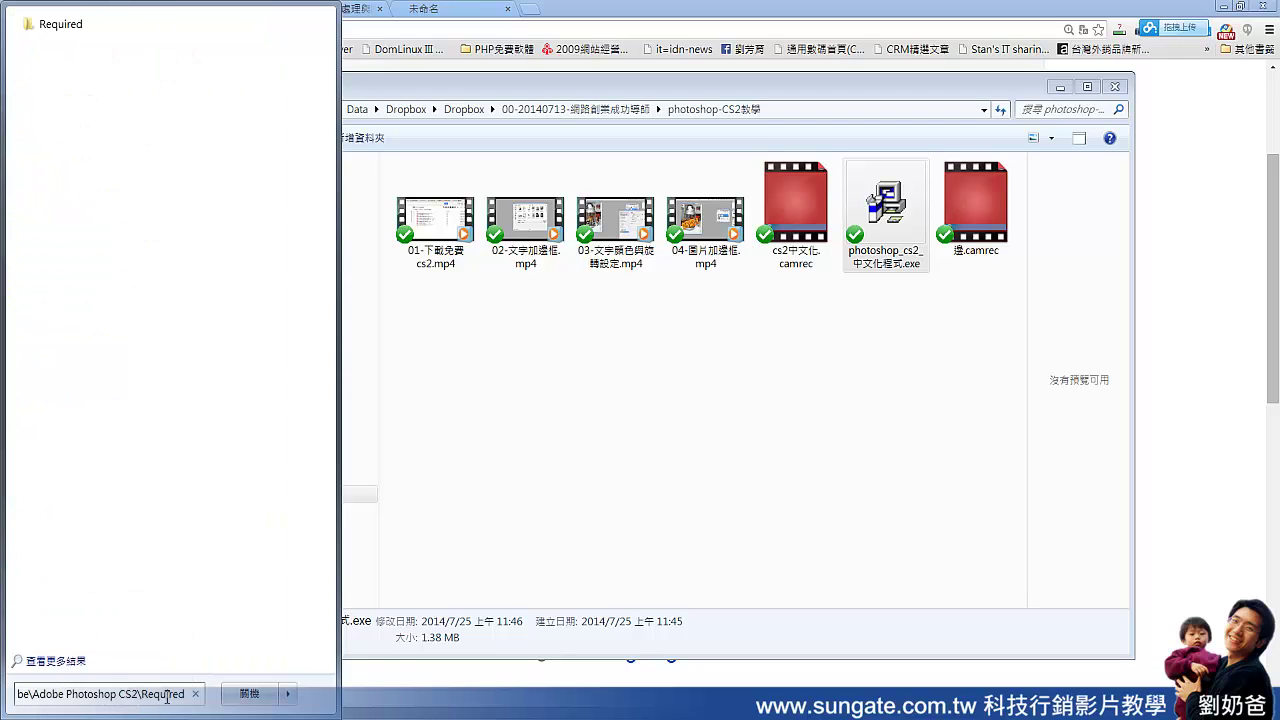
drag(174, 697, 5, 703)
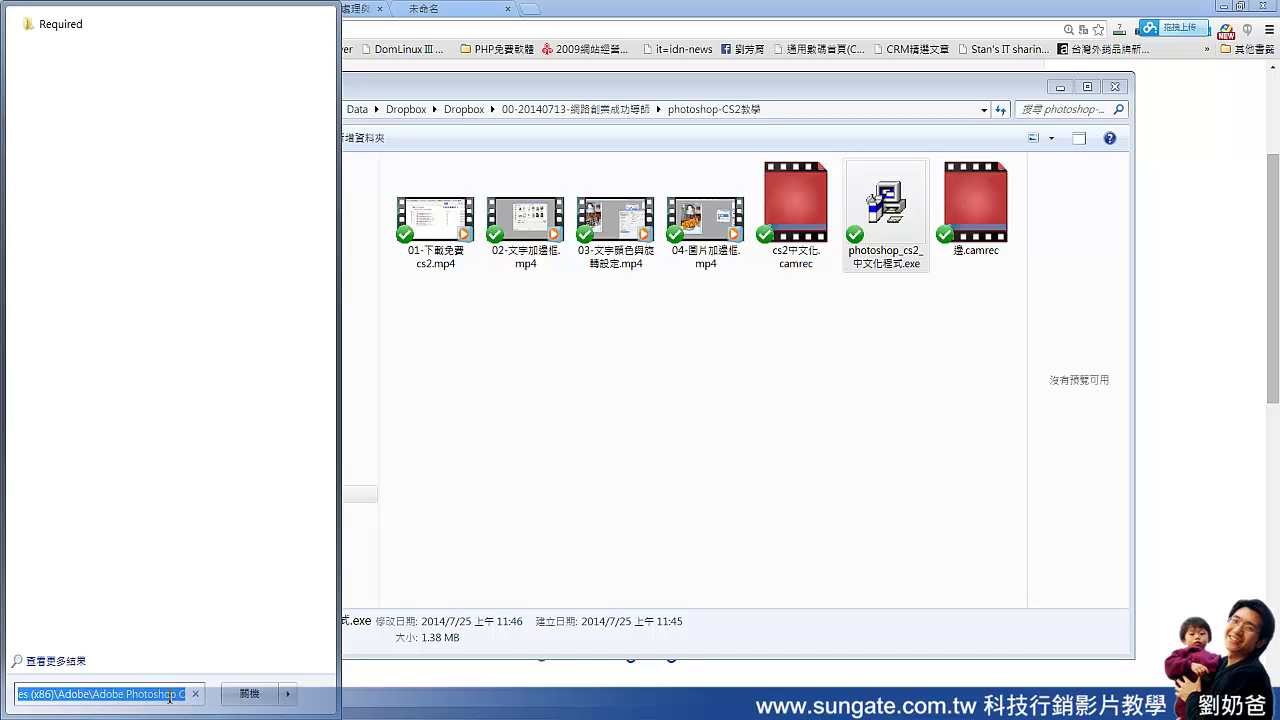
drag(168, 697, 280, 704)
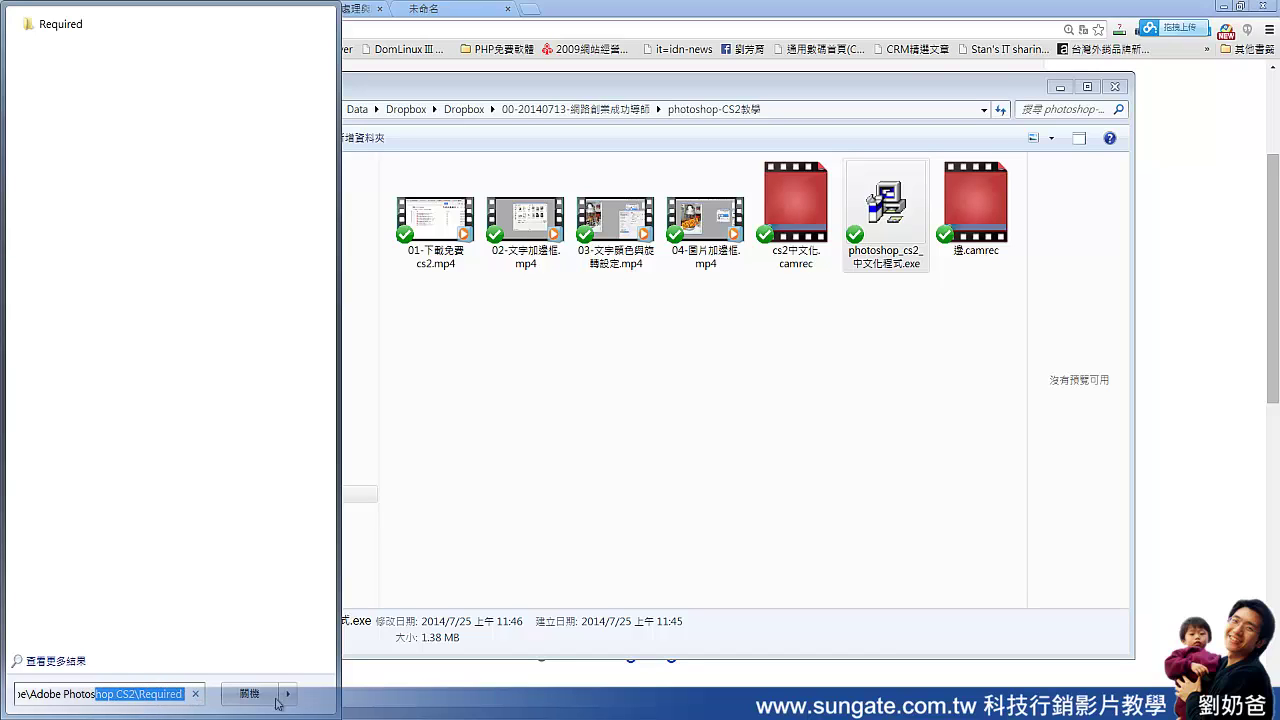
click(186, 700)
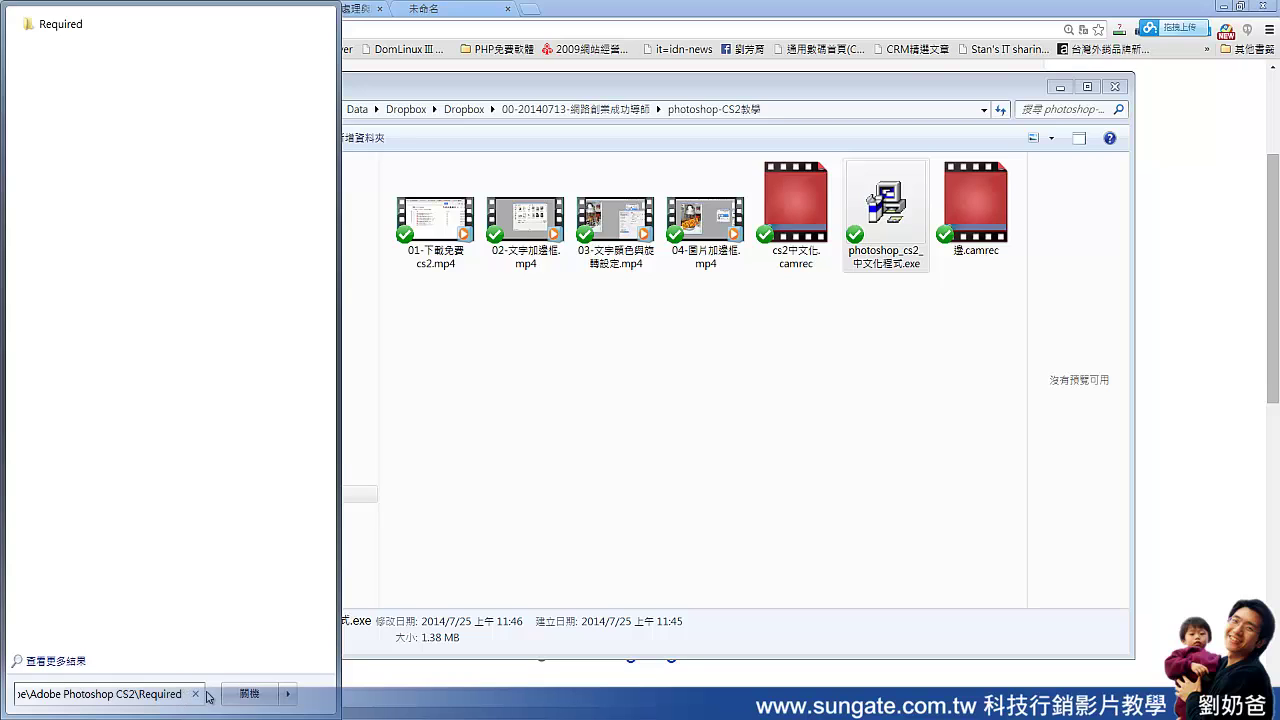
key(Return)
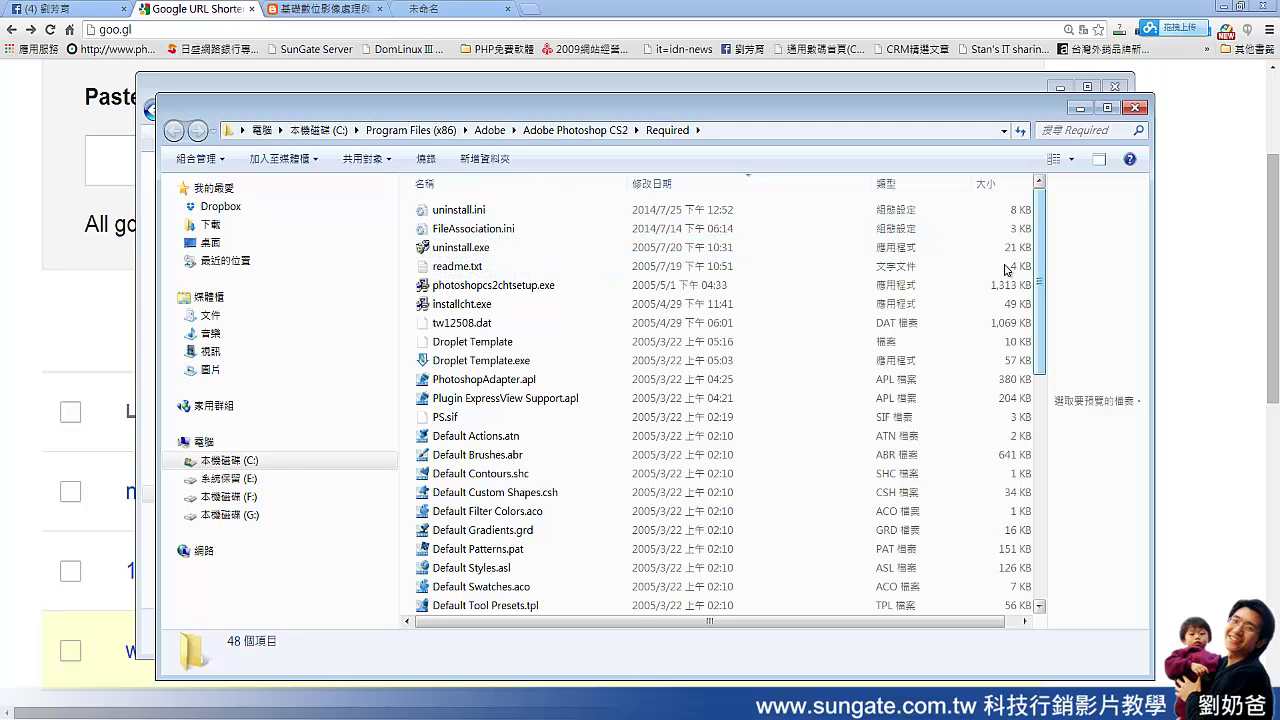
click(737, 190)
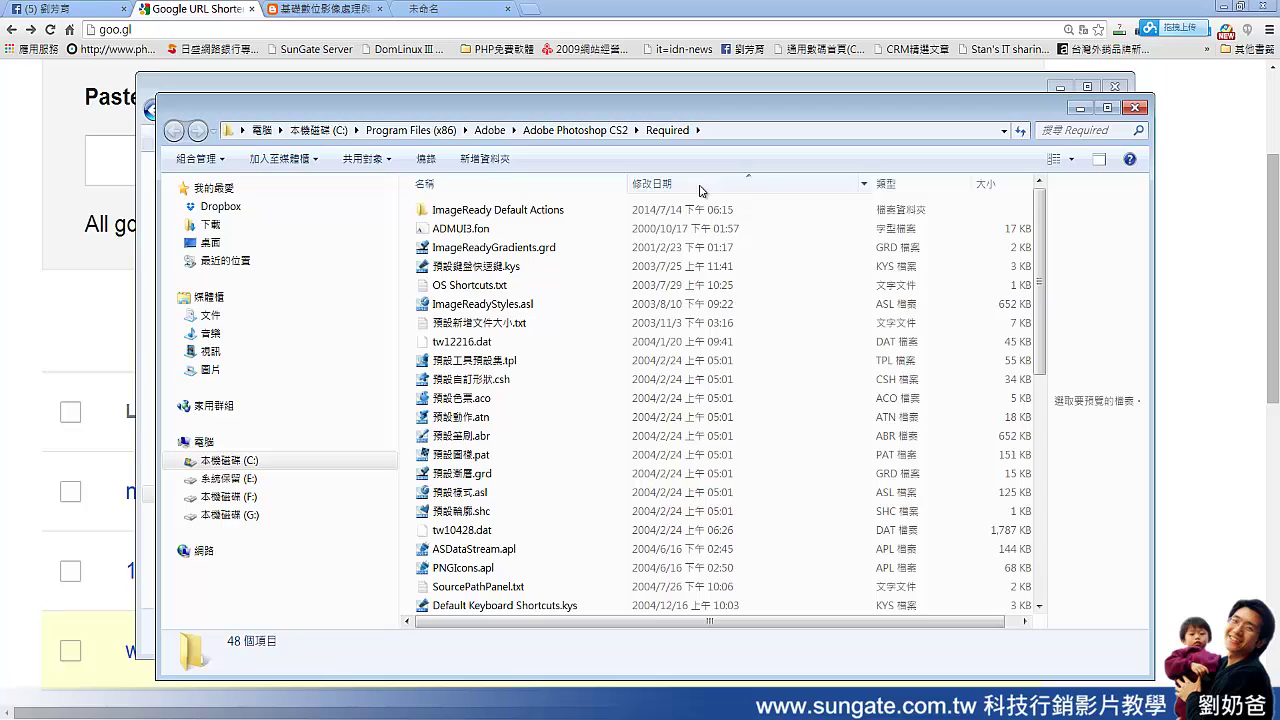
click(700, 188)
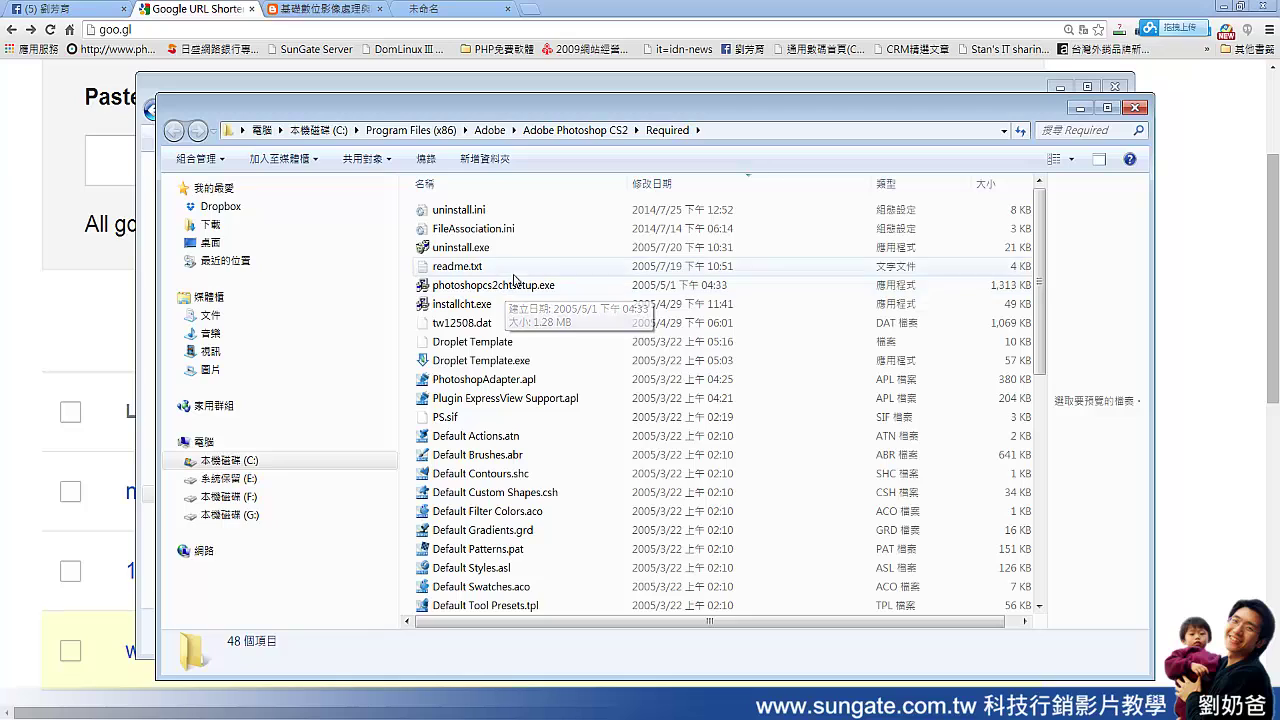
click(533, 287)
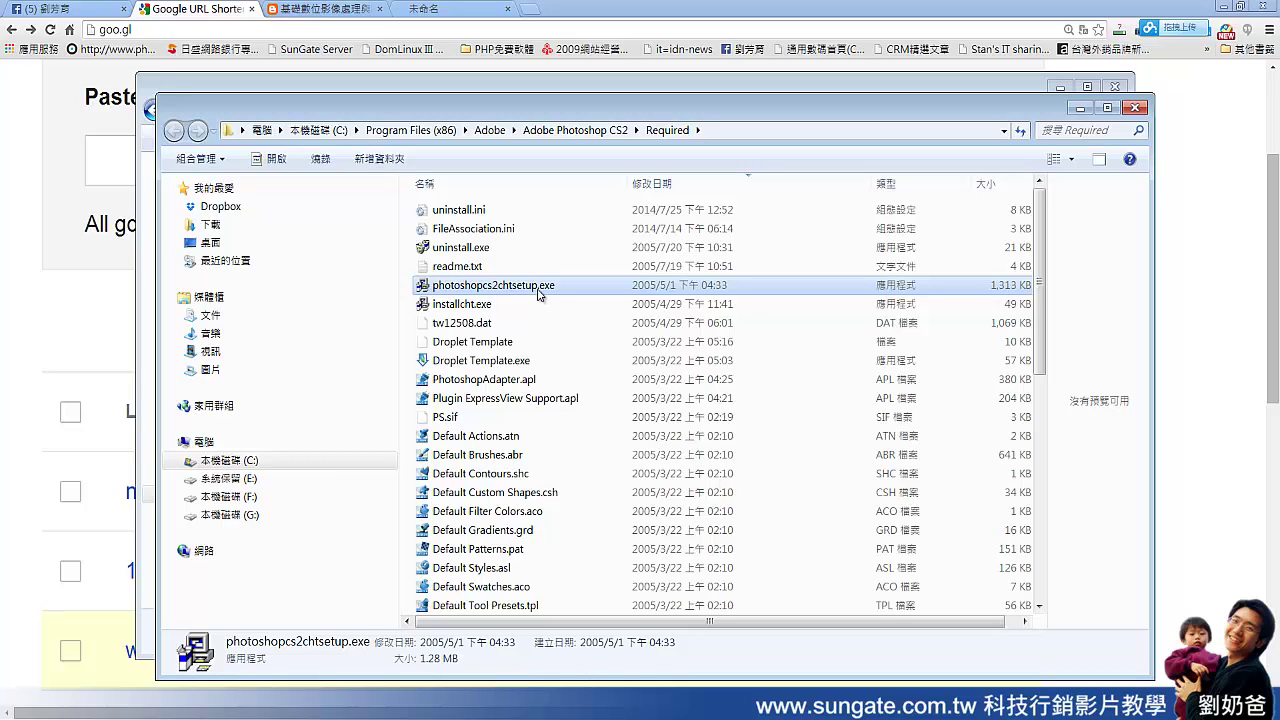
click(538, 288)
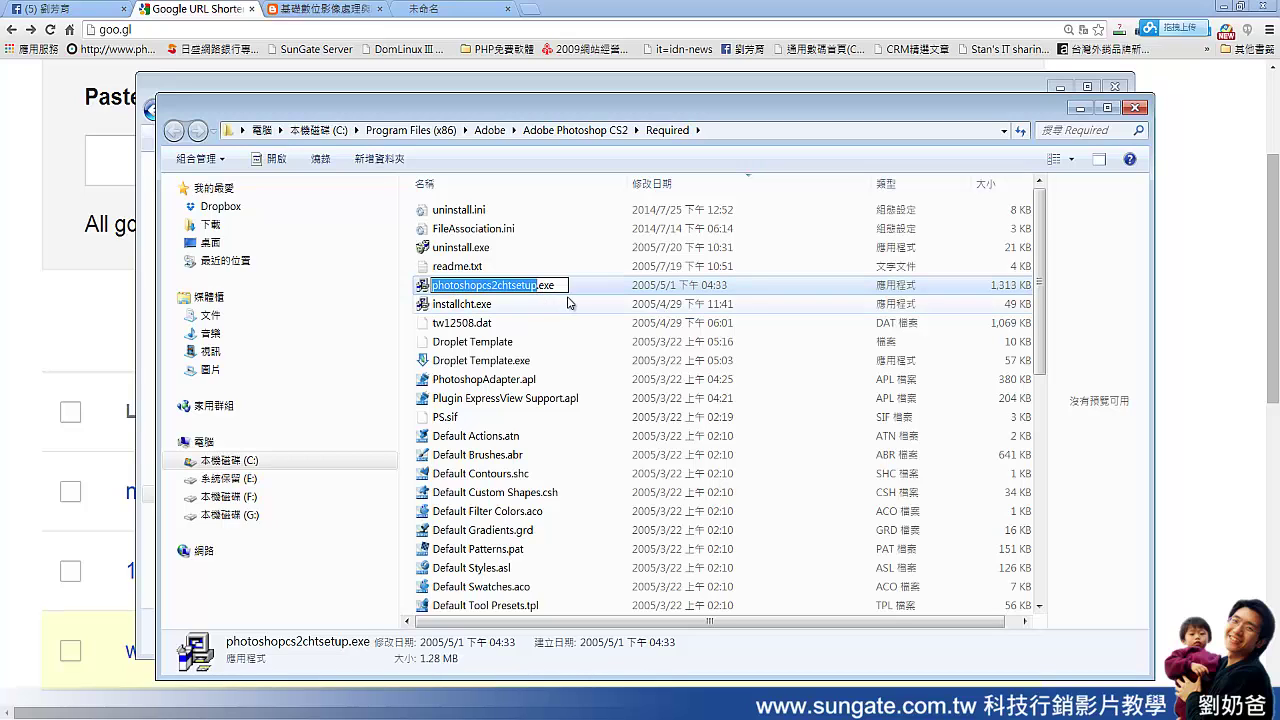
click(567, 303)
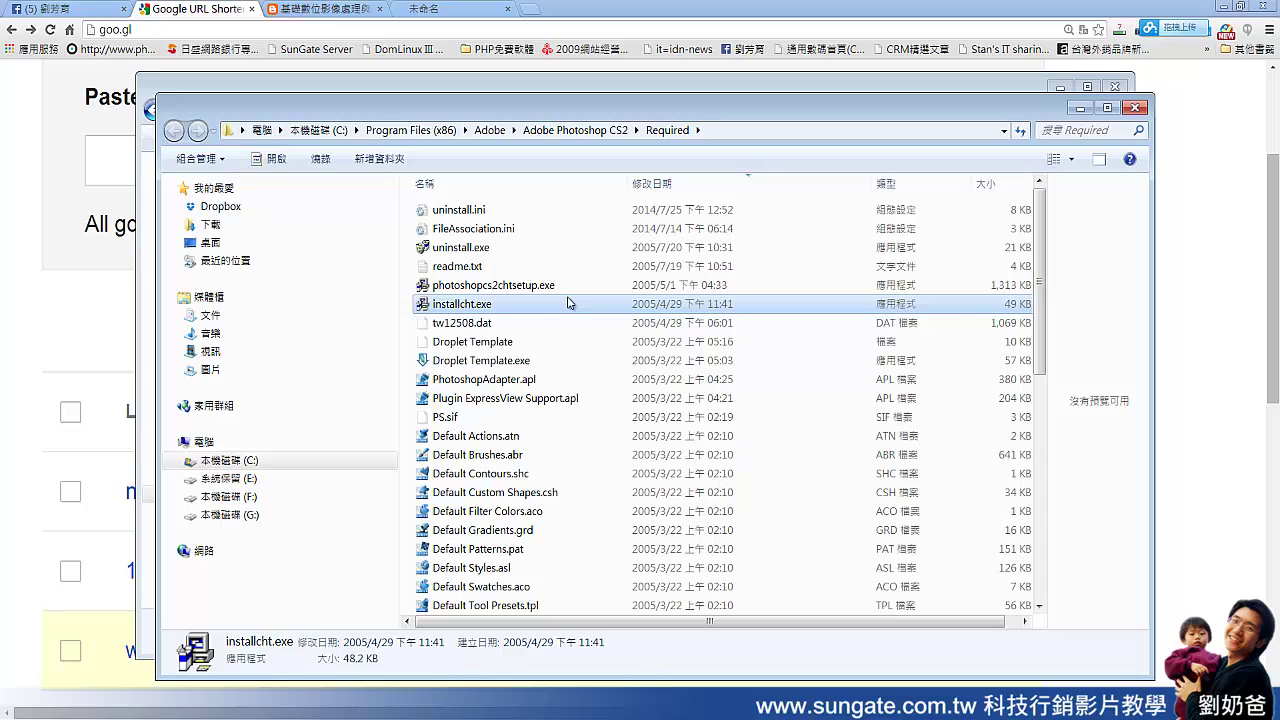
click(561, 287)
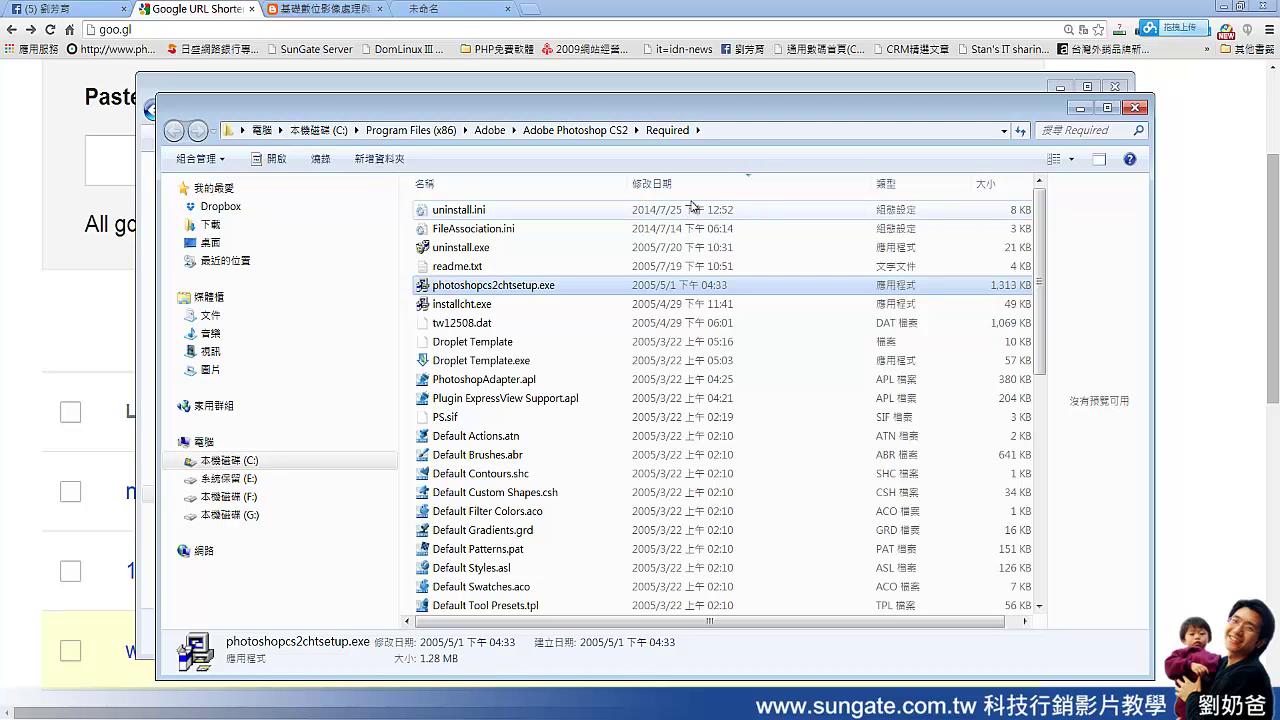
Step: Launch Photoshop CS2, check the Chinese 編輯, 檢視 and 說明 menus, and float the Layers palette
click(40, 710)
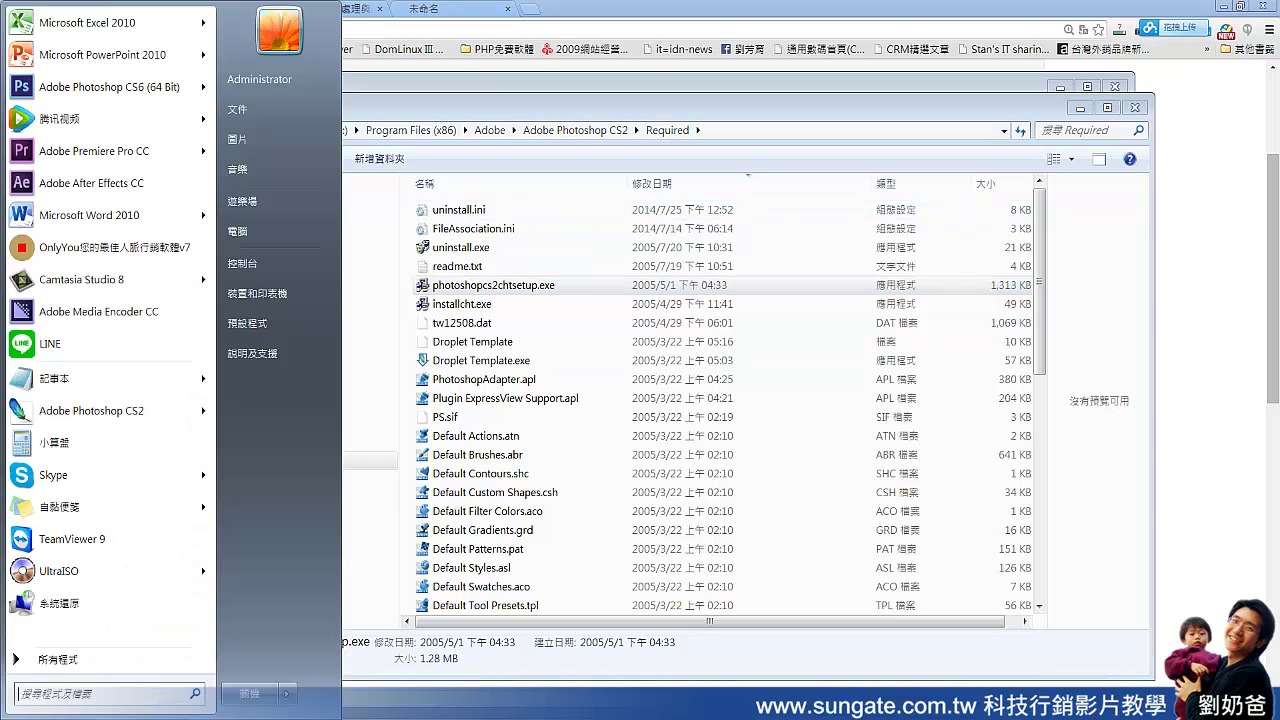
click(158, 411)
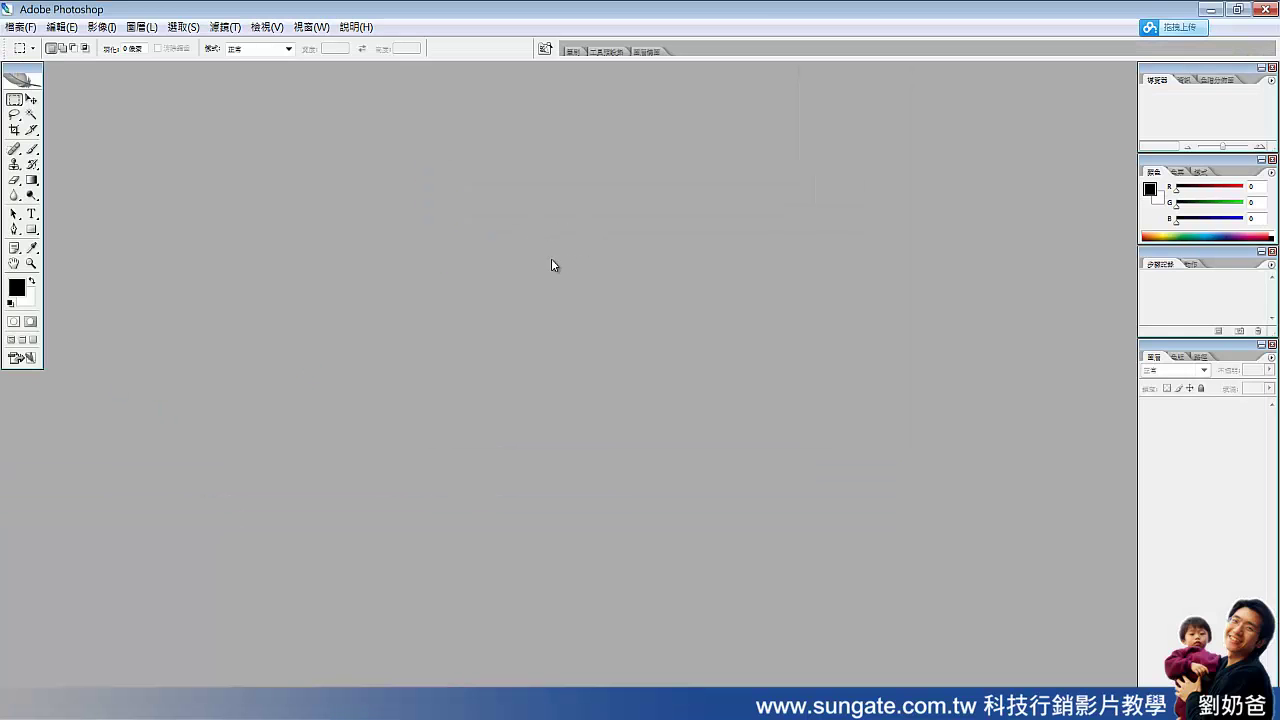
click(61, 27)
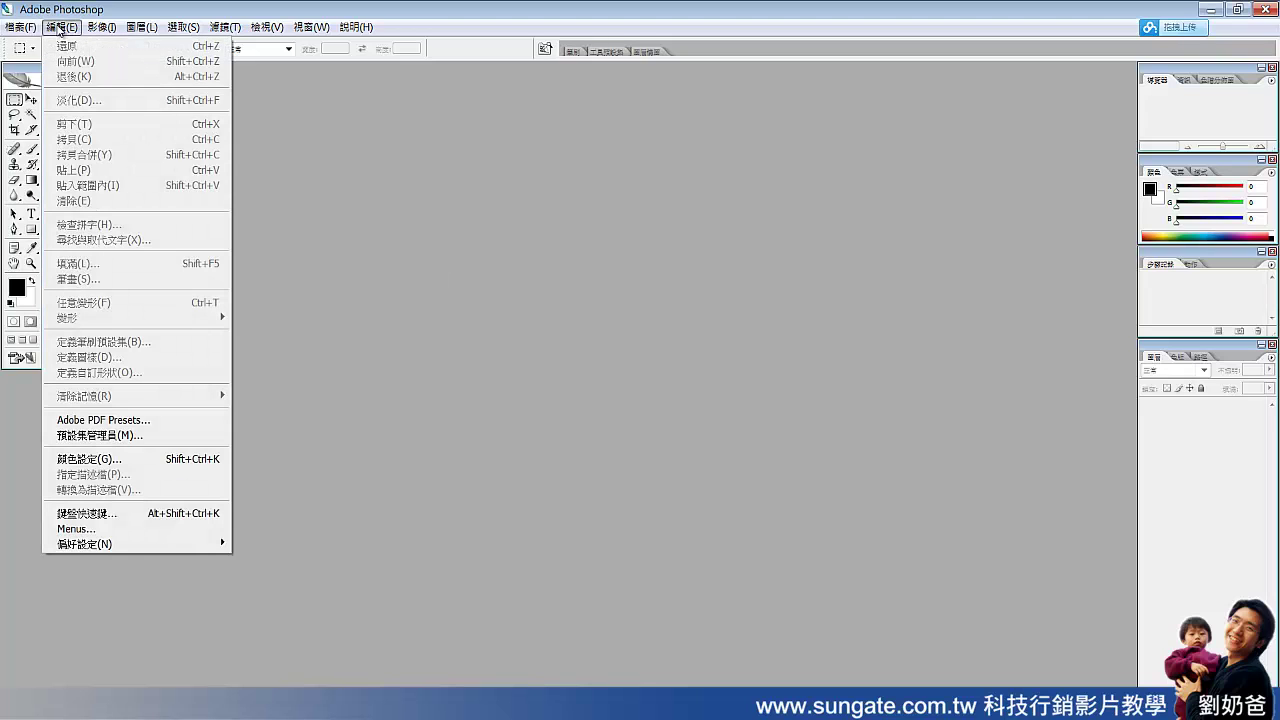
click(196, 30)
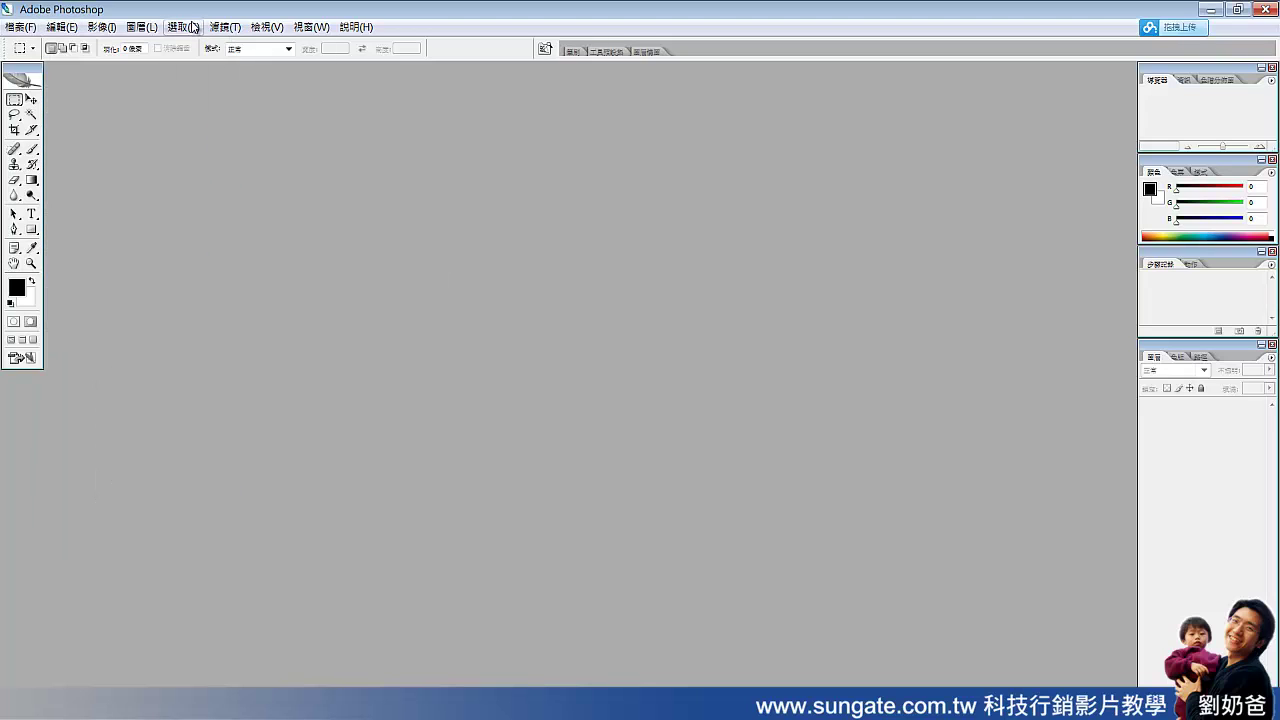
click(268, 28)
click(356, 27)
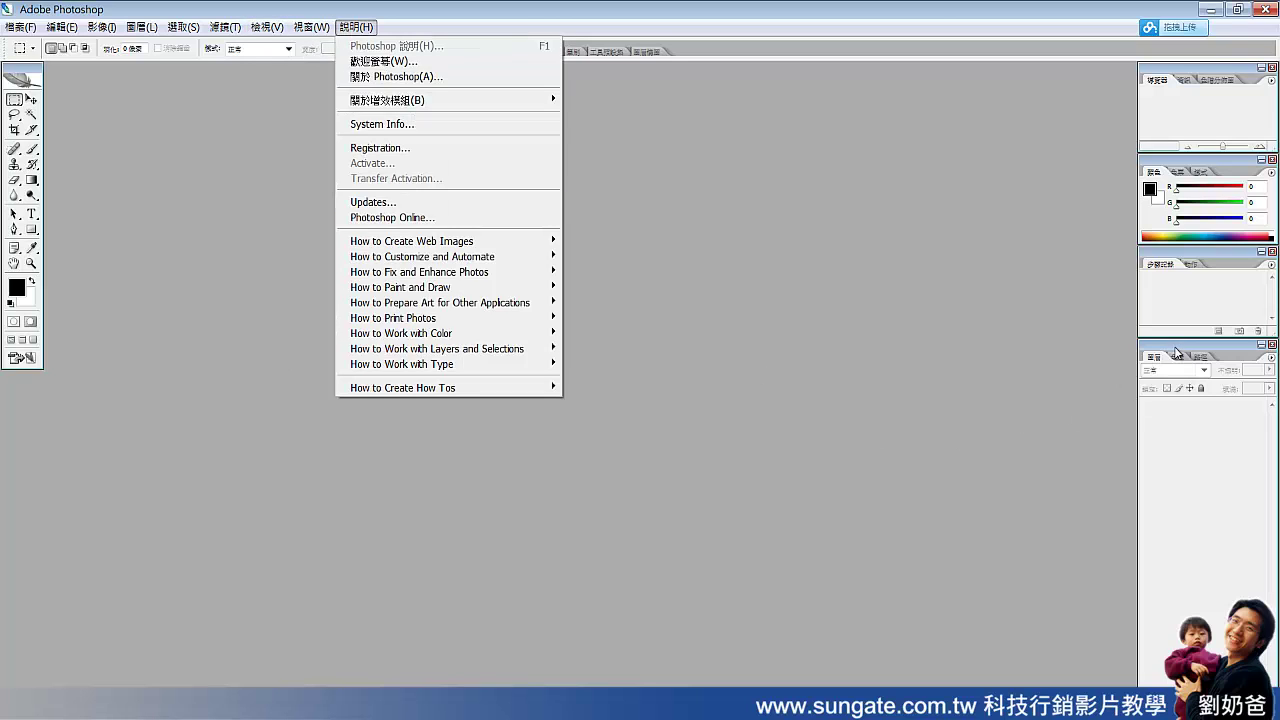
drag(1174, 354, 835, 181)
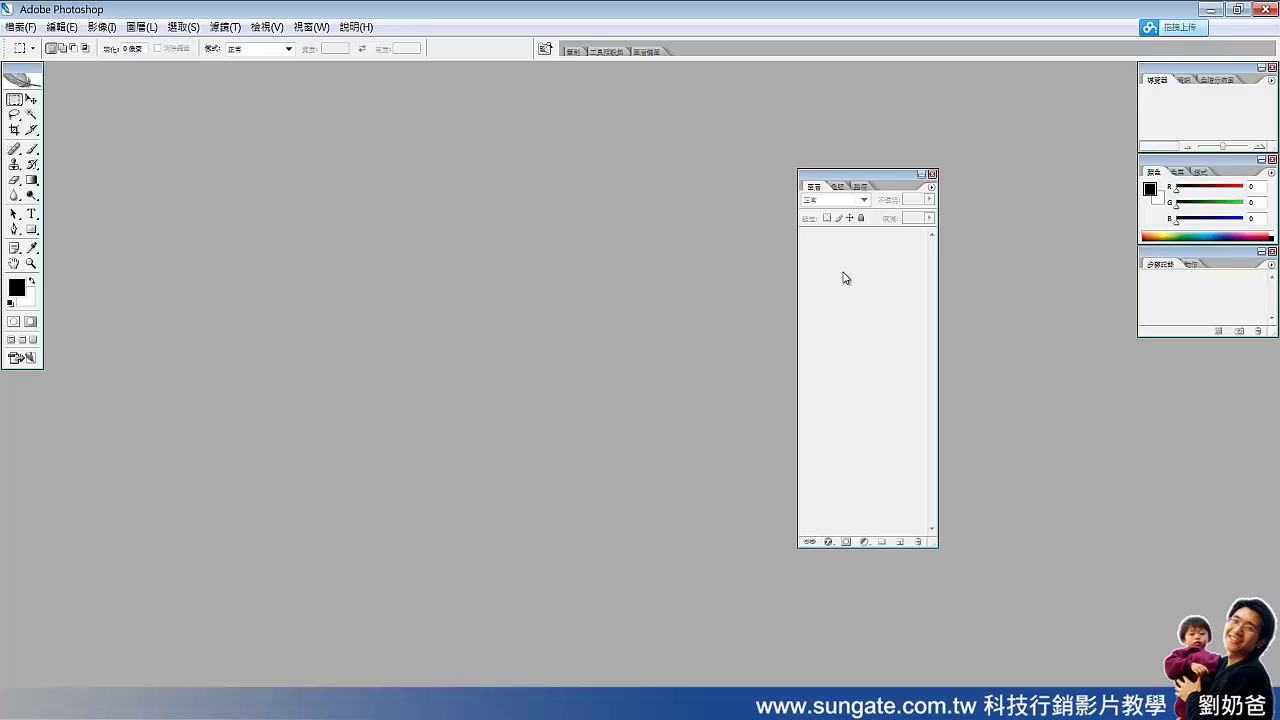
Step: Dock the Layers palette back on the right, then browse and close the 影像 and 圖層 menus
drag(866, 187, 1193, 350)
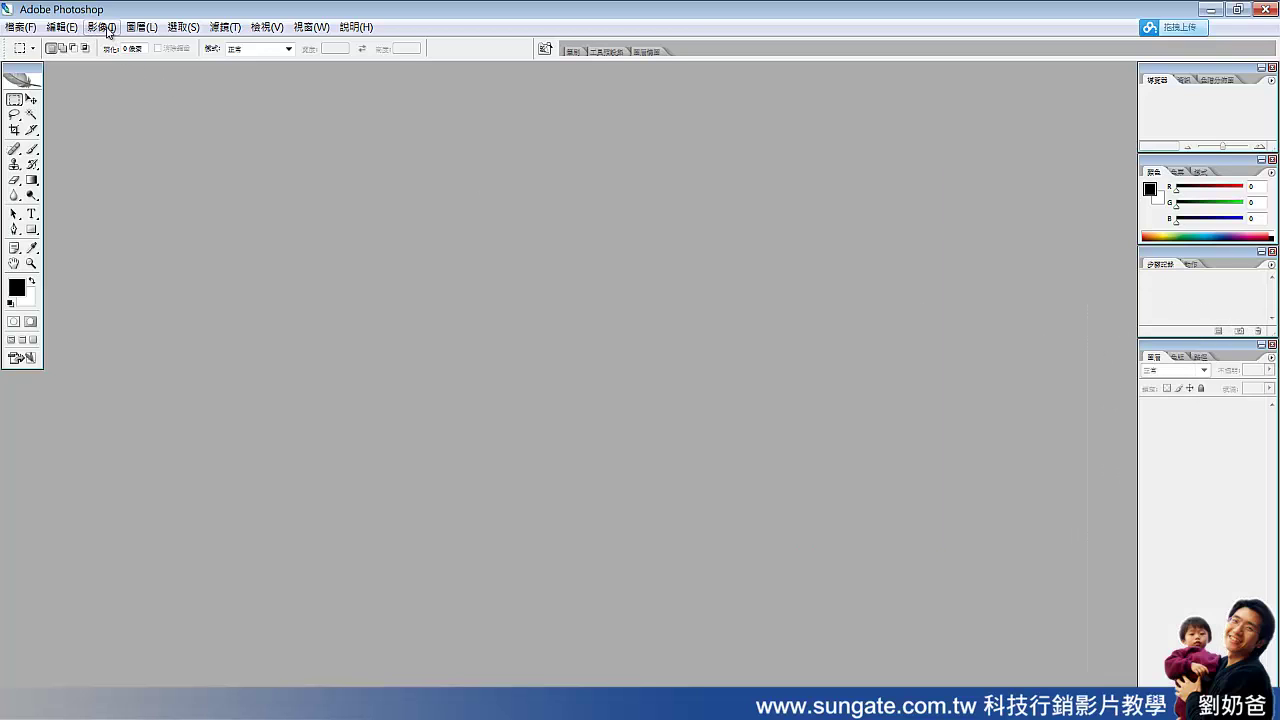
click(108, 31)
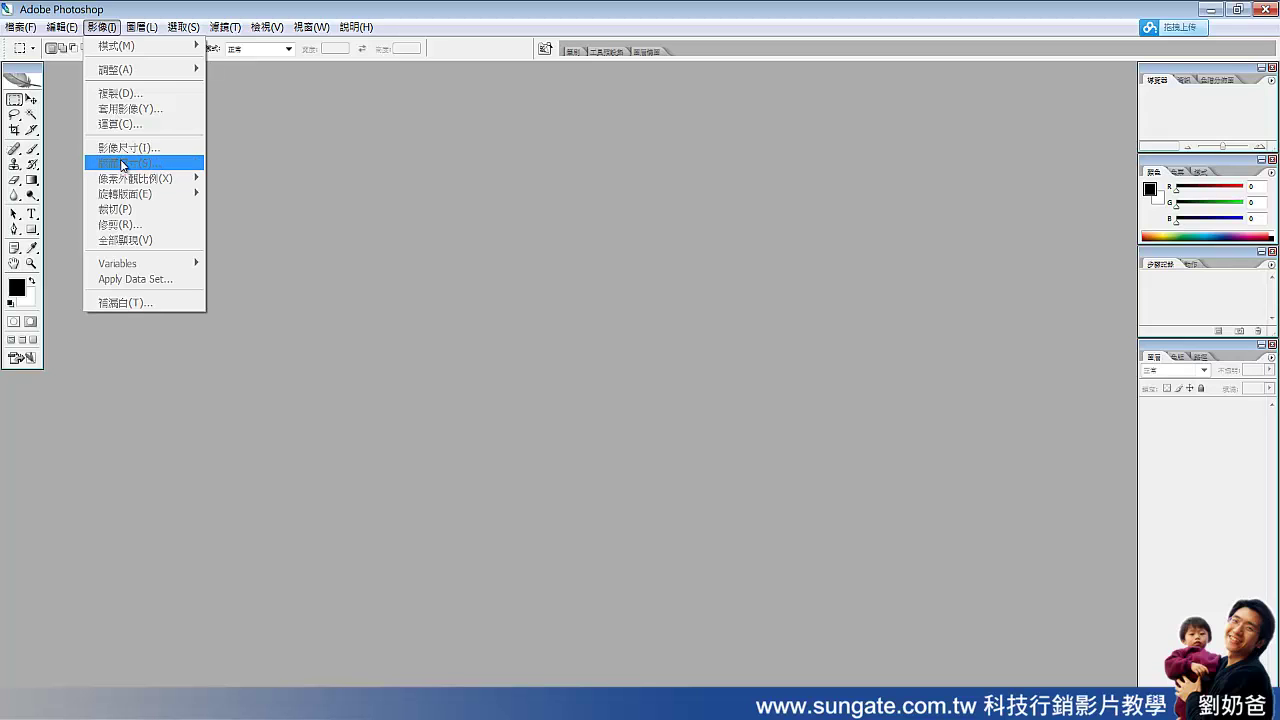
mouse_move(130, 32)
click(58, 28)
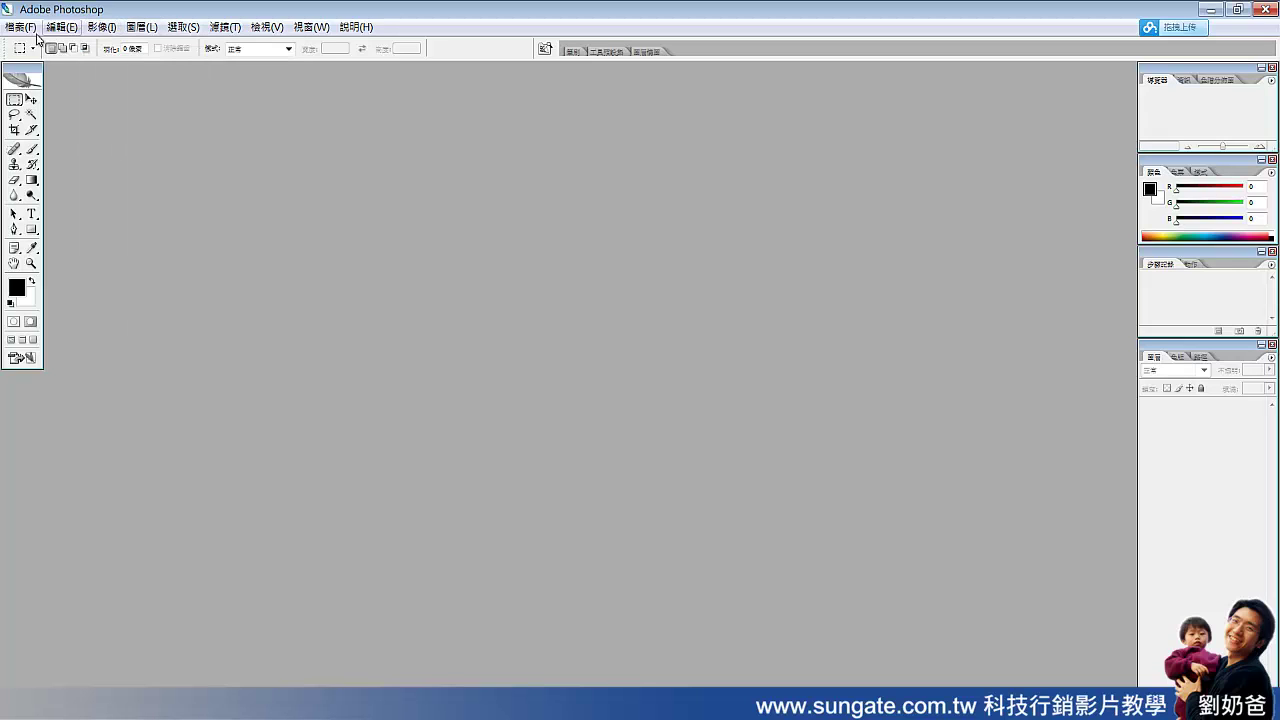